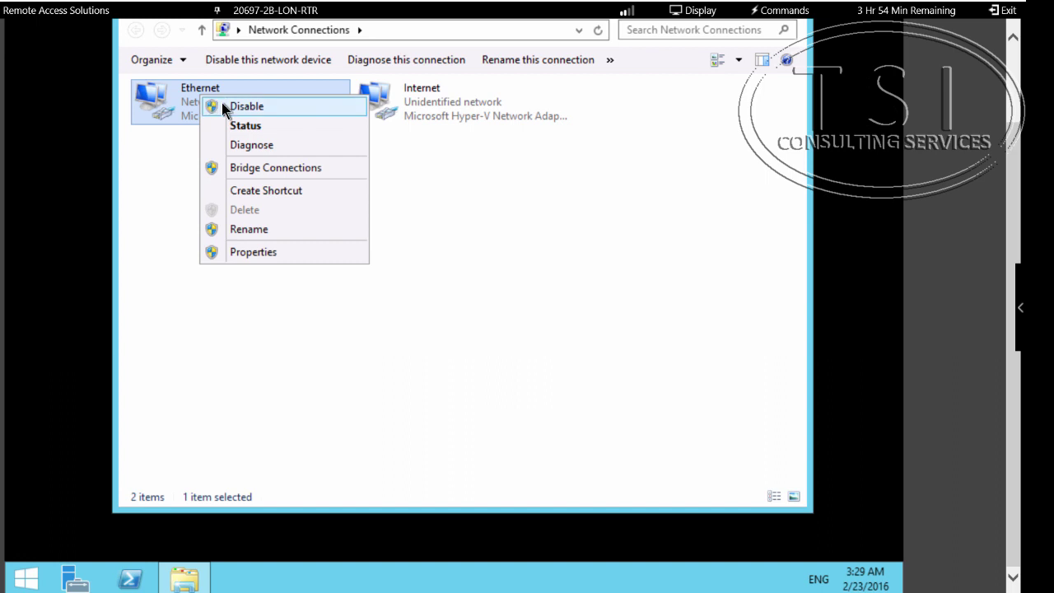
Step: Disable and re-enable the Ethernet and Internet adapters so Ethernet detects Adatum.com
left_click(223, 103)
right_click(183, 101)
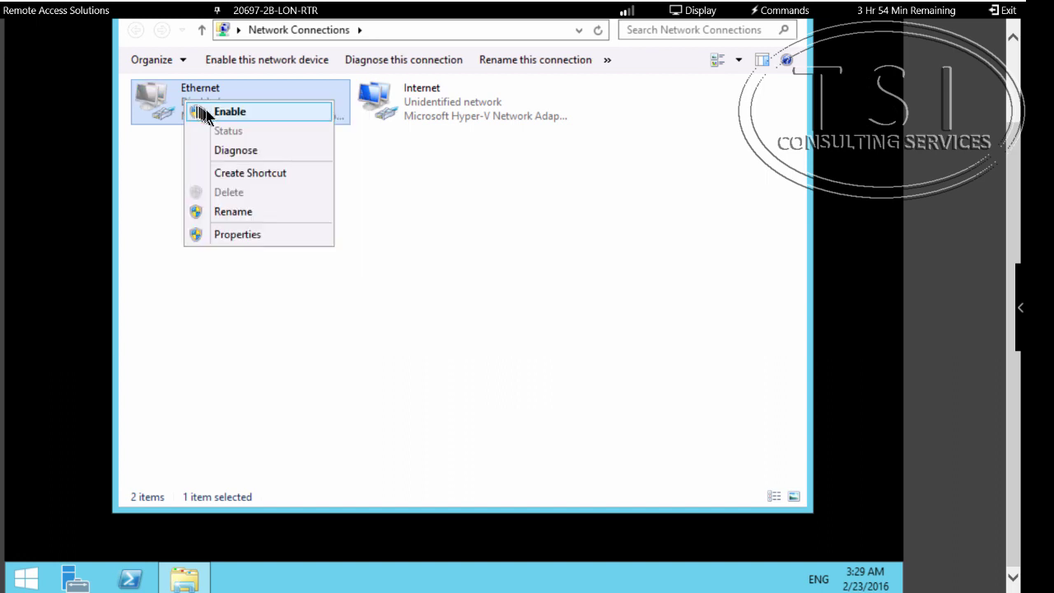
left_click(205, 107)
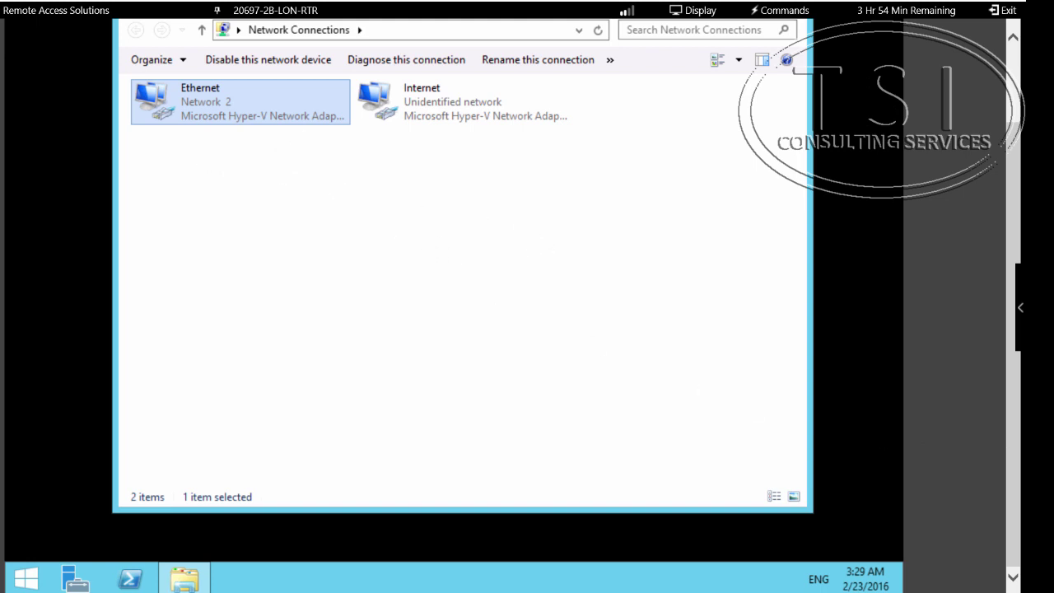
right_click(410, 95)
left_click(428, 106)
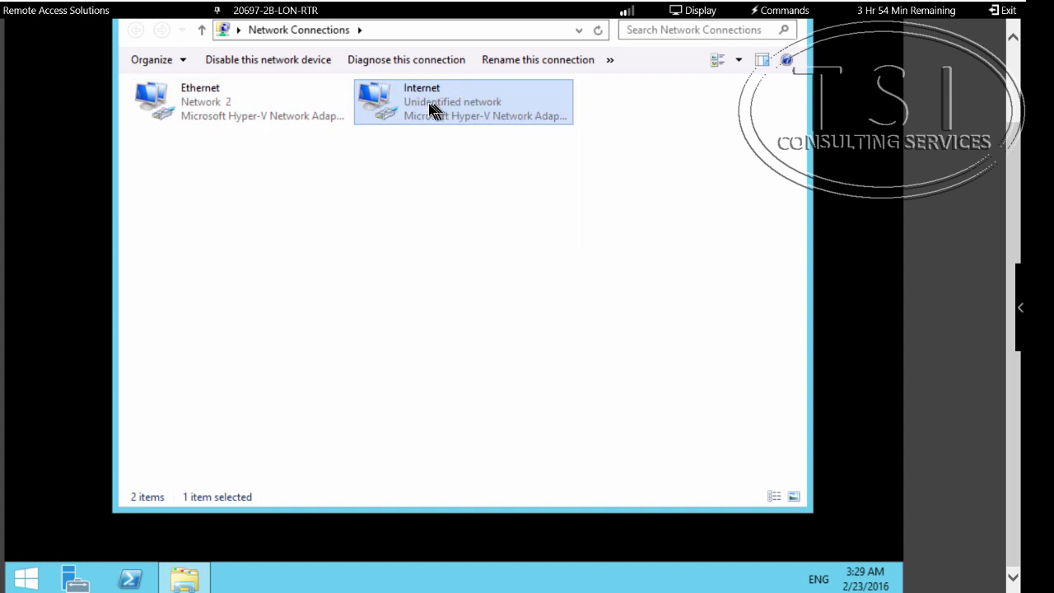
right_click(420, 100)
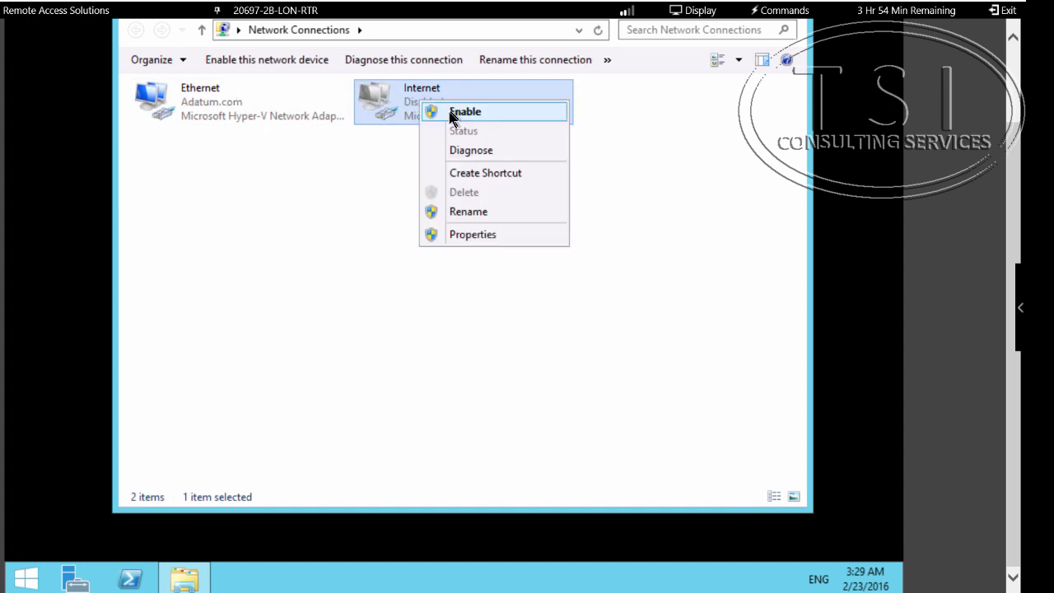
left_click(434, 109)
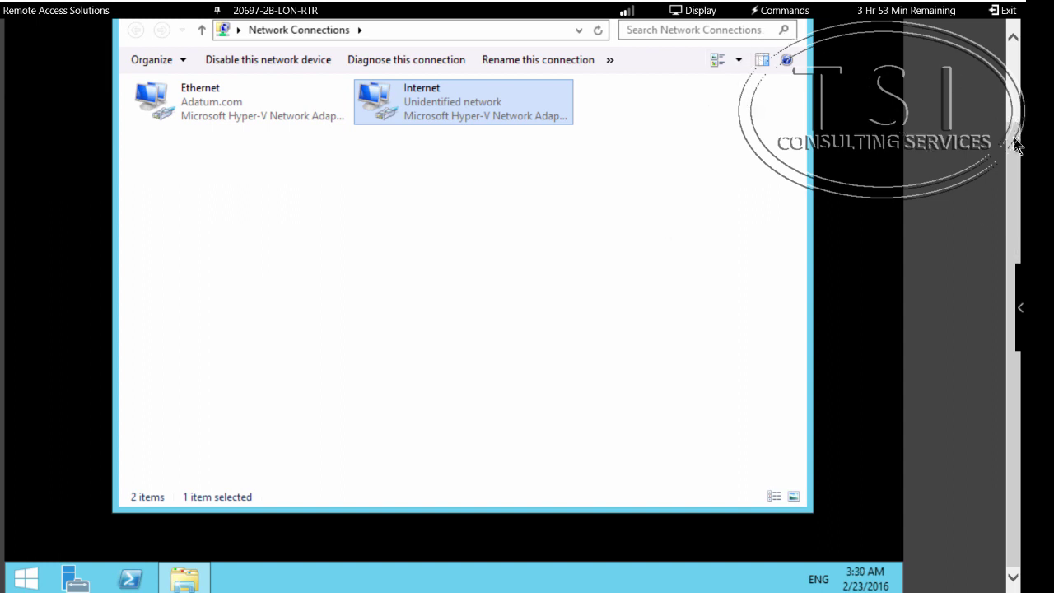
scroll(1014, 140, "up", 2)
Step: Launch Remote Access Management for LON-RTR from Server Manager's Tools menu
left_click(732, 80)
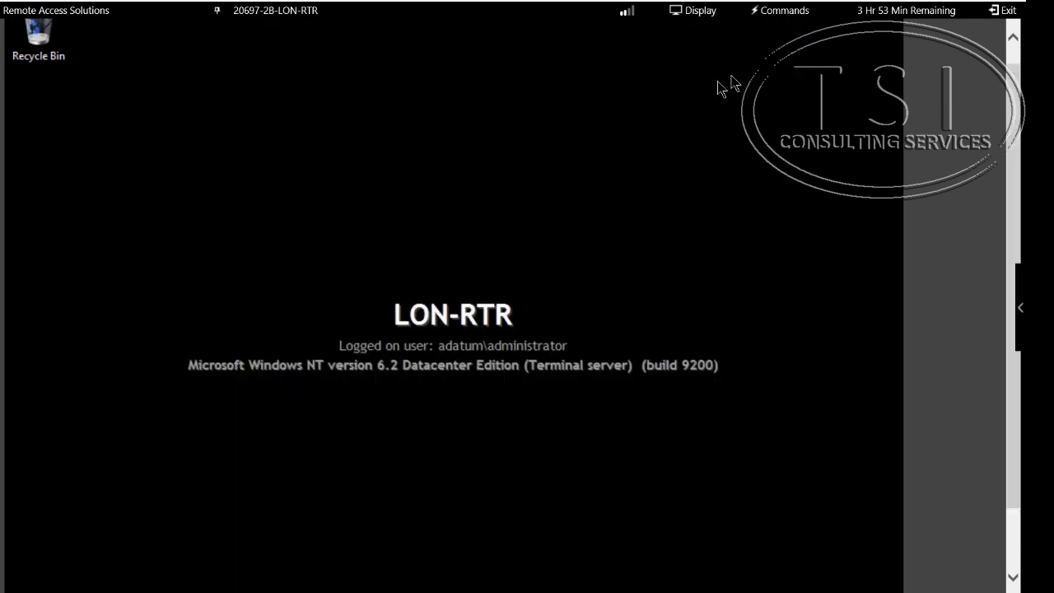
scroll(254, 370, "down", 2)
left_click(69, 579)
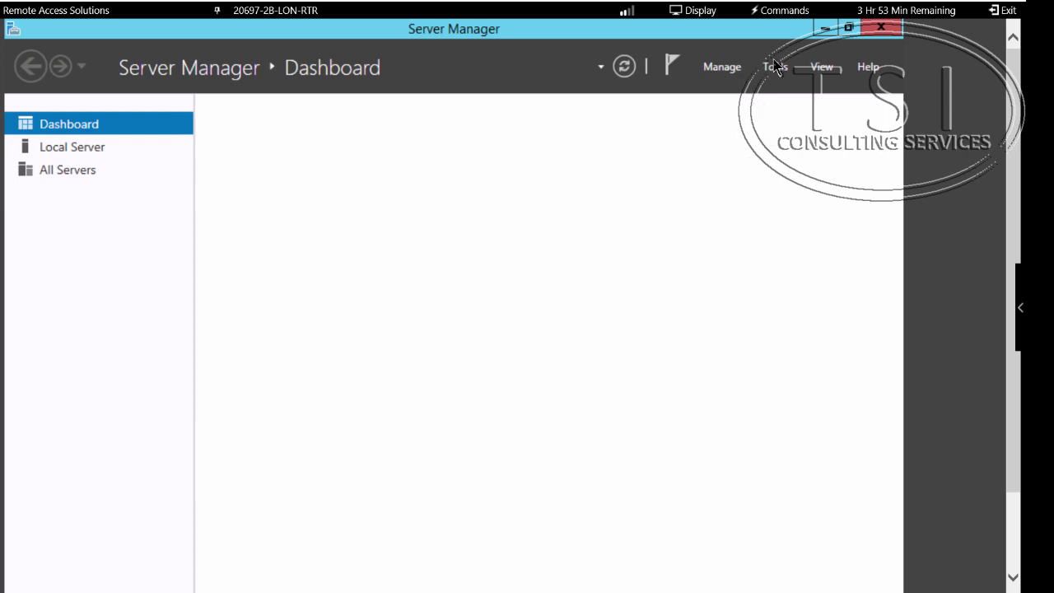
left_click(774, 68)
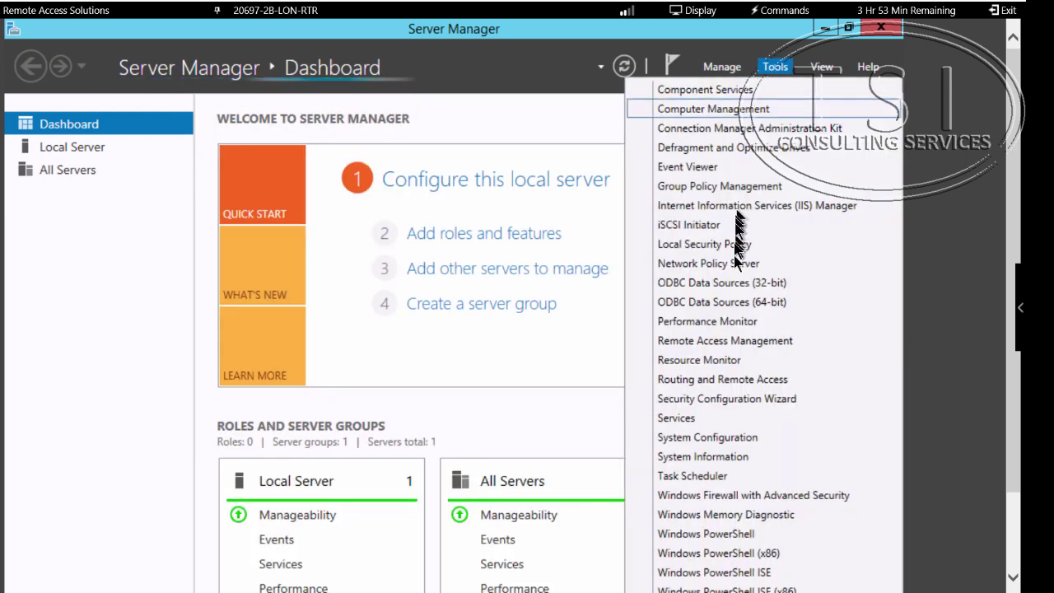
left_click(756, 344)
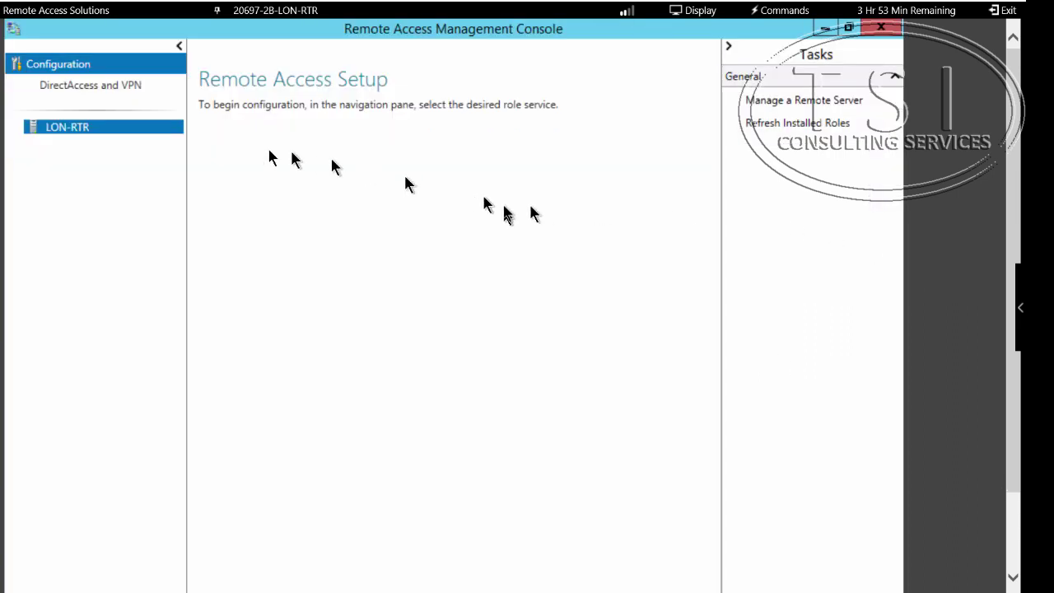
Step: Run the Getting Started Wizard for a DirectAccess-only Edge deployment at 131.107.0.2
left_click(90, 87)
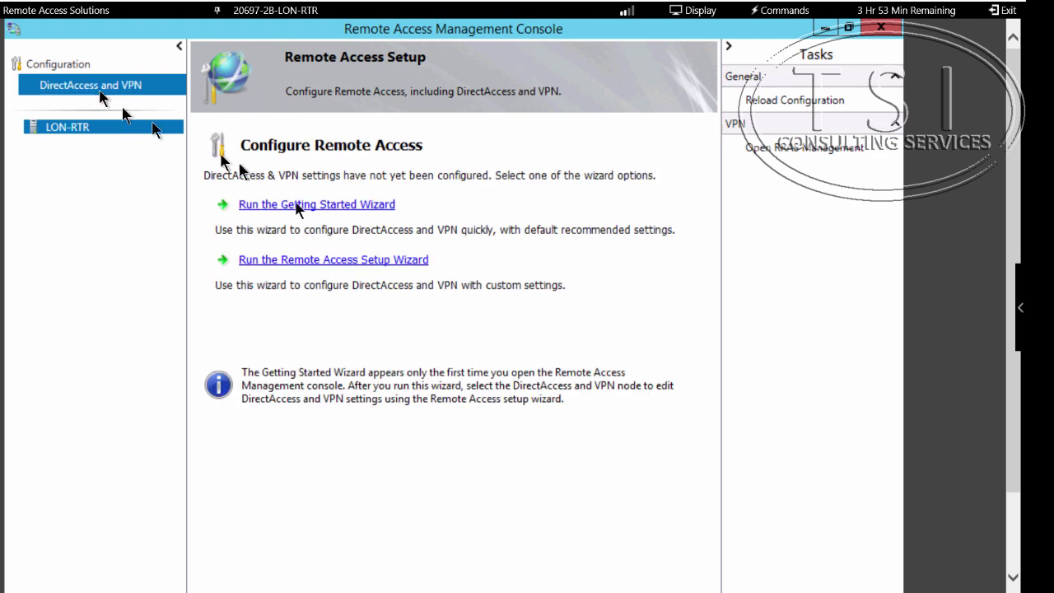
left_click(333, 206)
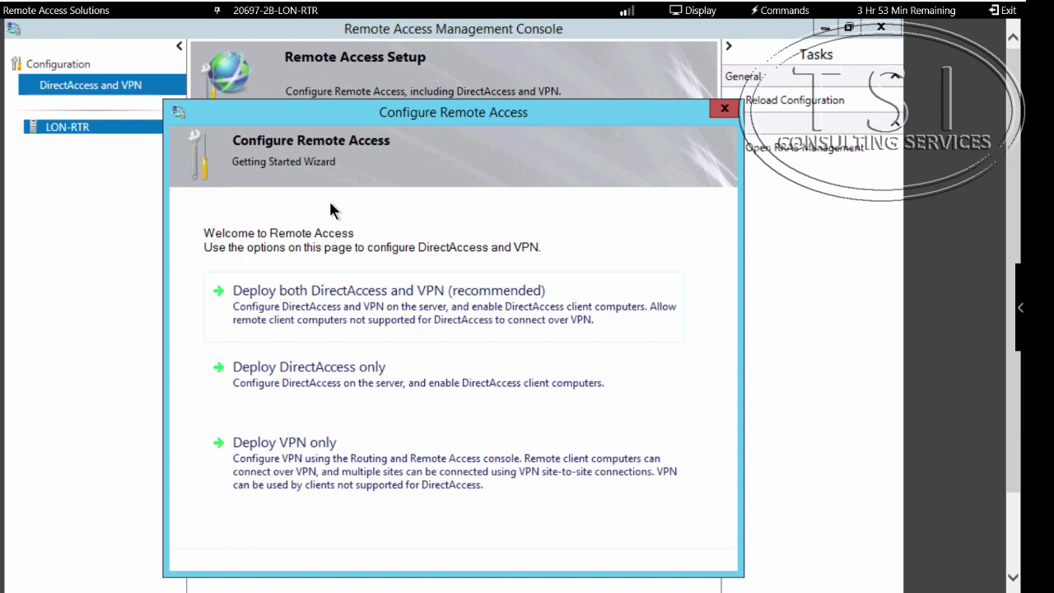
left_click(356, 380)
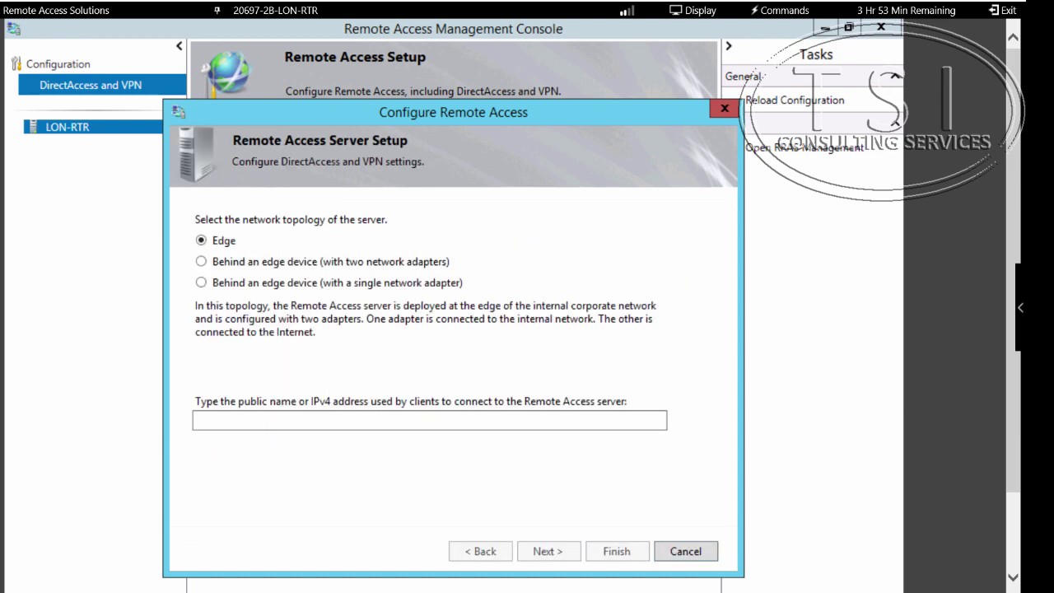
left_click(197, 422)
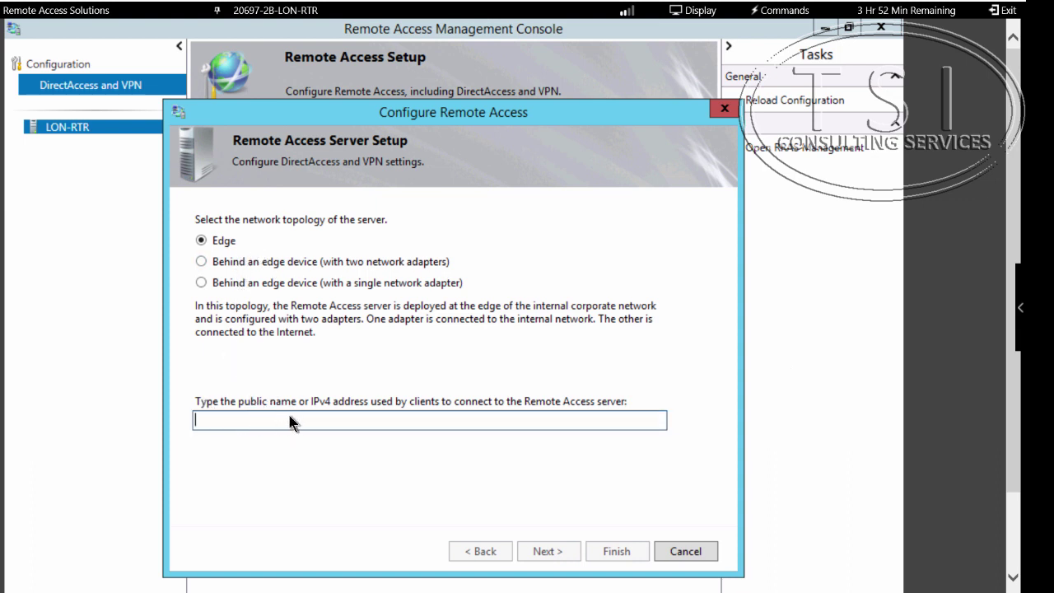
type("131.107.0.2")
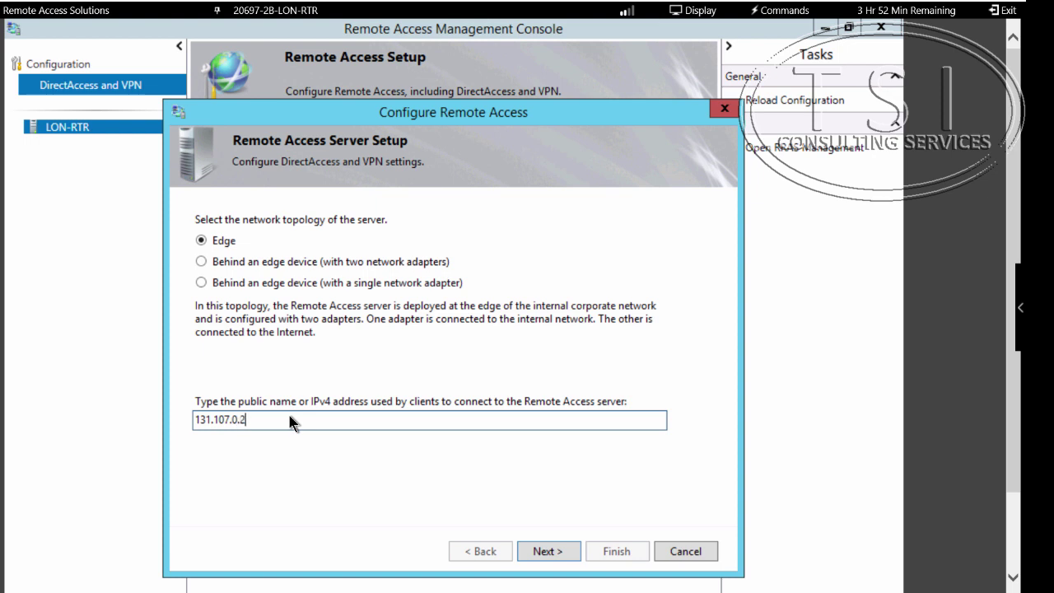
left_click(560, 558)
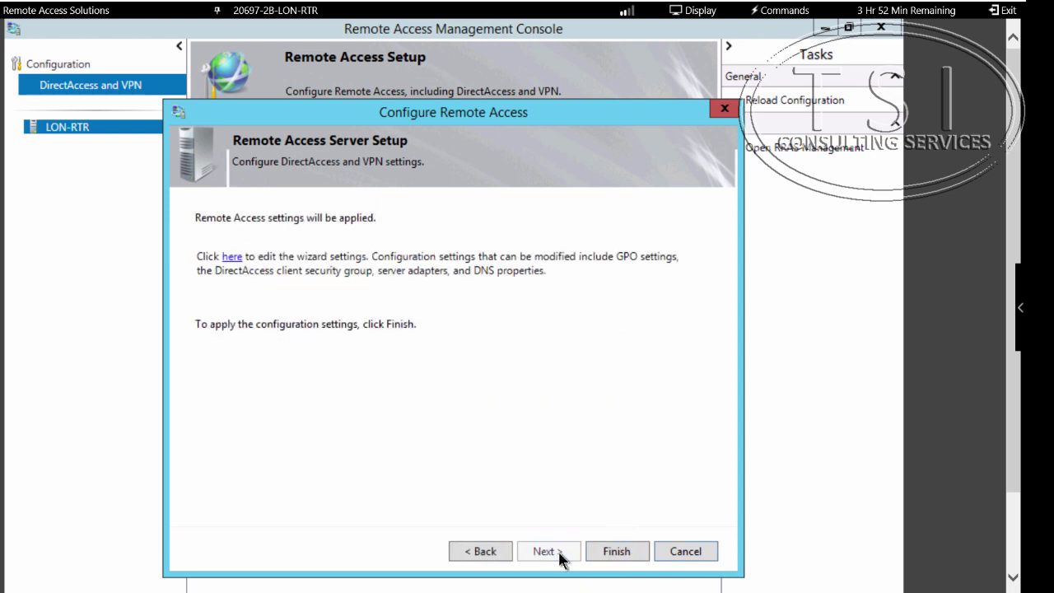
Step: Open the Remote Access Review and edit the Remote Clients settings
left_click(232, 257)
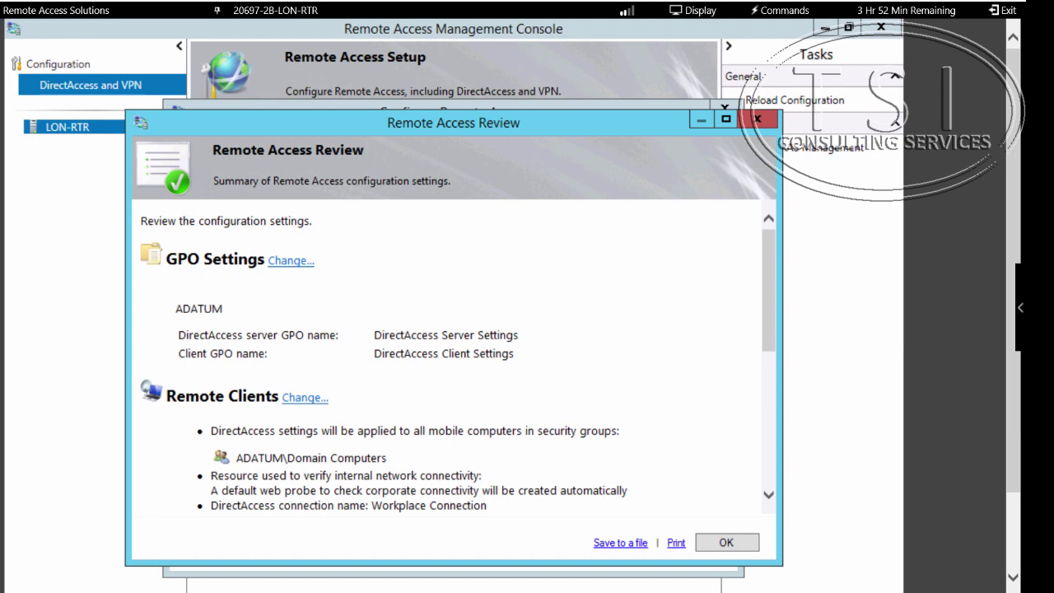
scroll(634, 285, "down", 2)
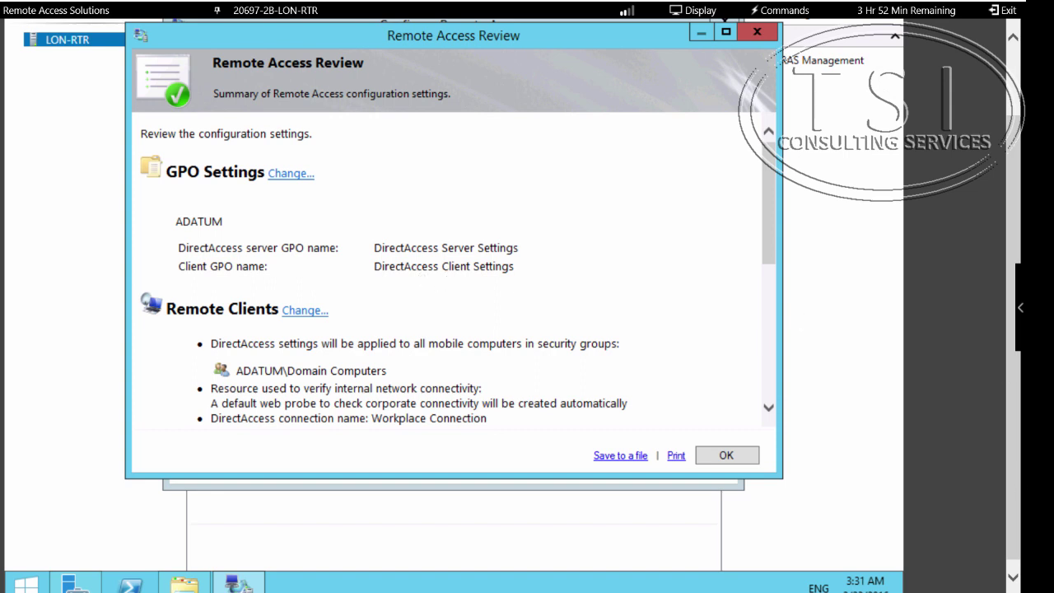
left_click(294, 312)
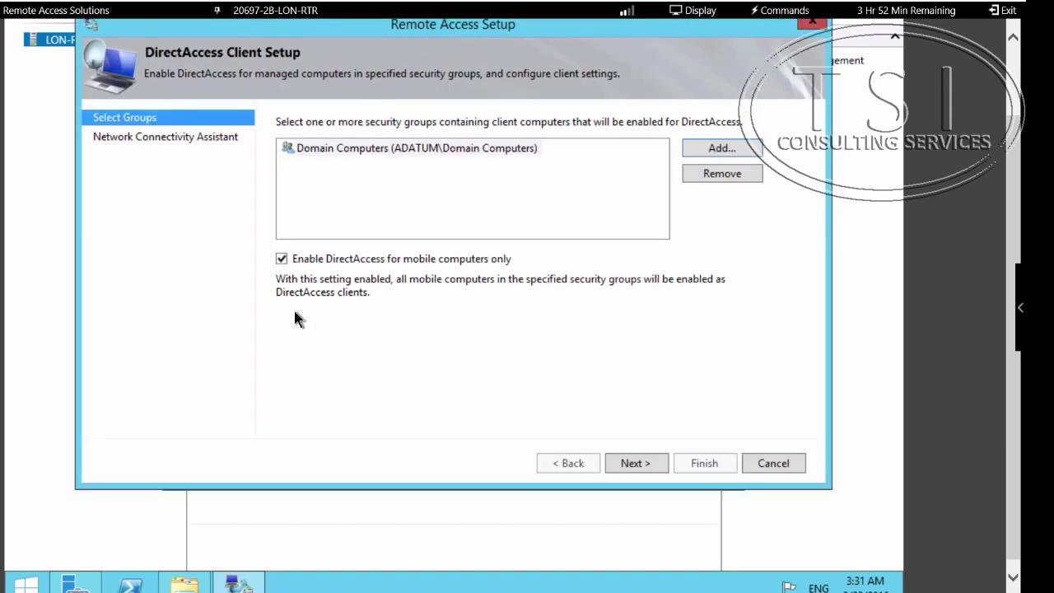
Step: Replace Domain Computers with the DA_Clients group and clear the mobile-computers-only option
left_click(357, 148)
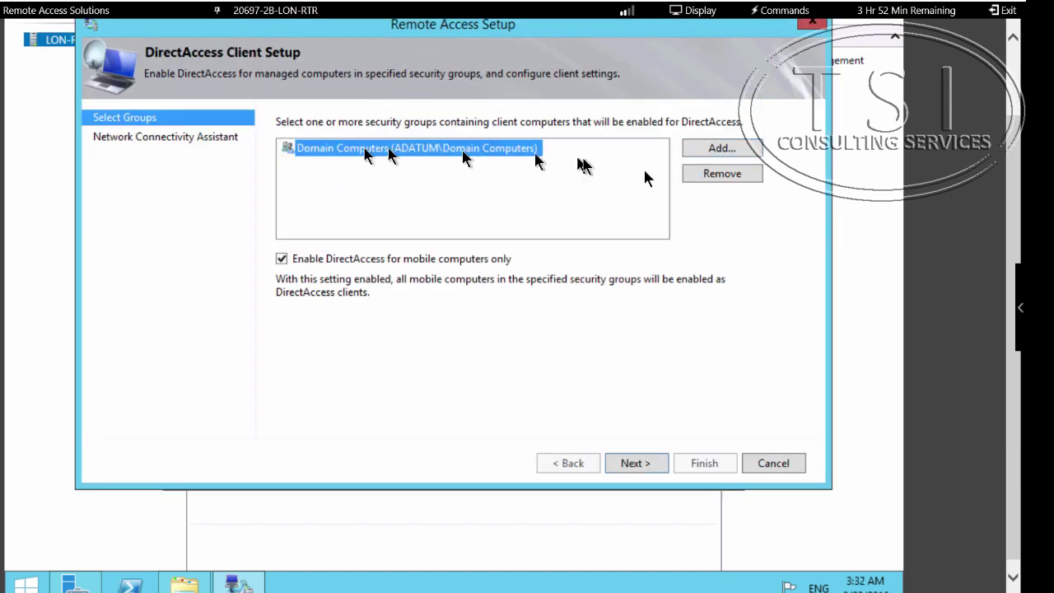
left_click(737, 172)
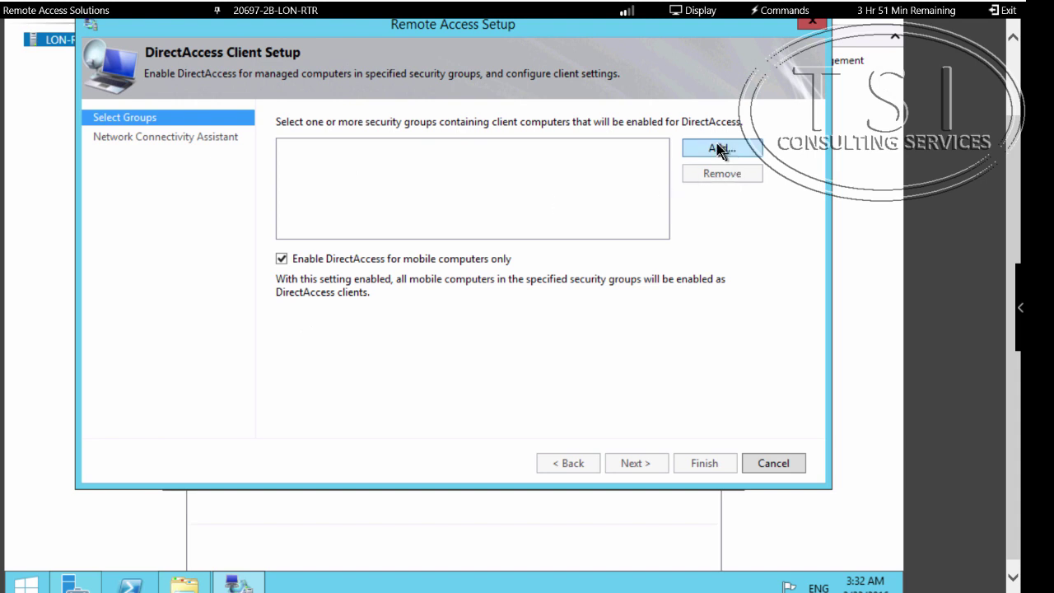
left_click(719, 148)
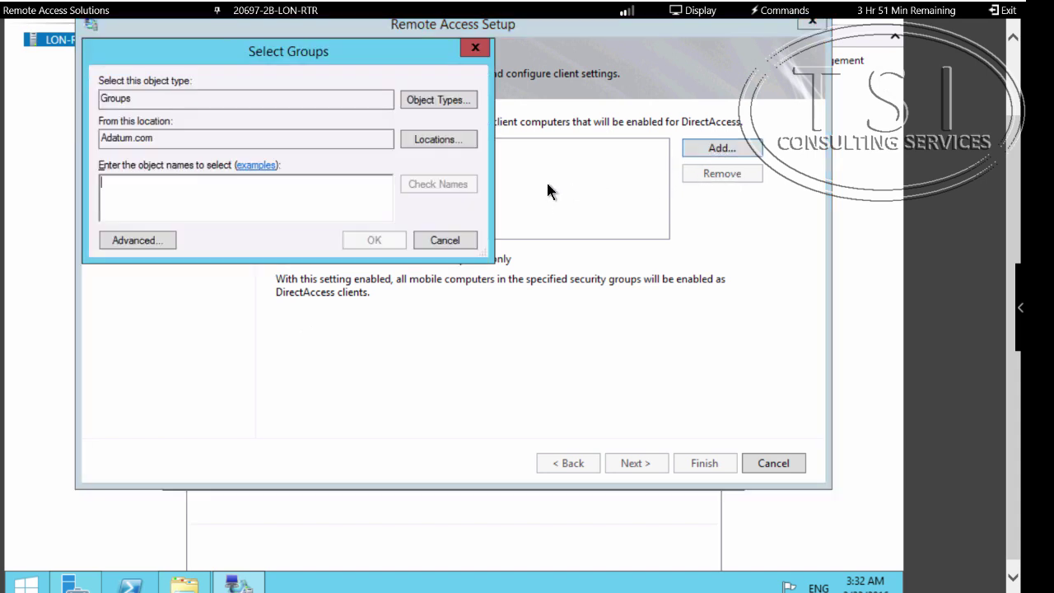
type("DA ")
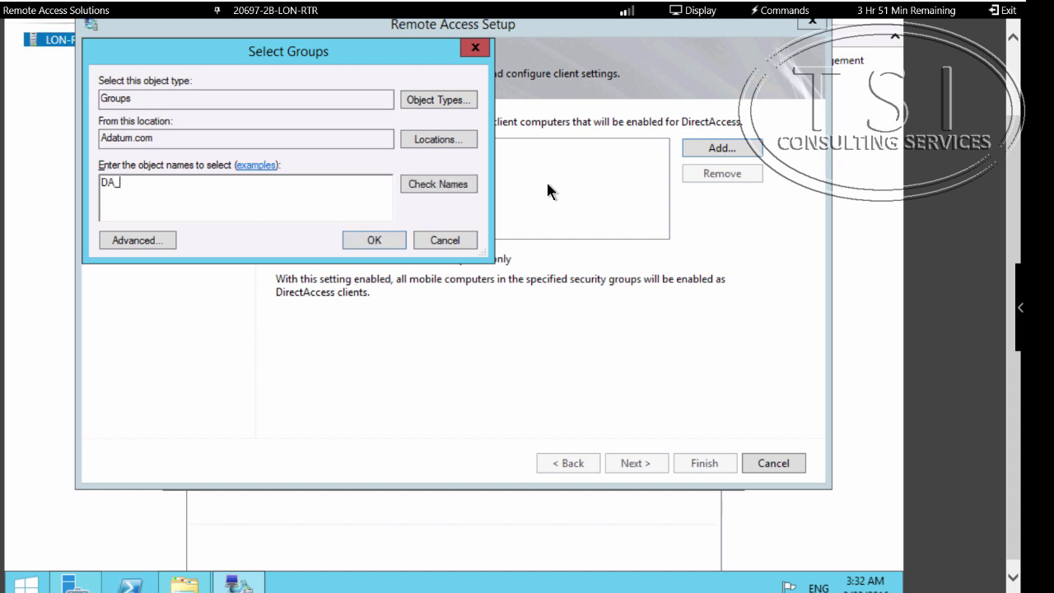
type("Clients")
left_click(374, 239)
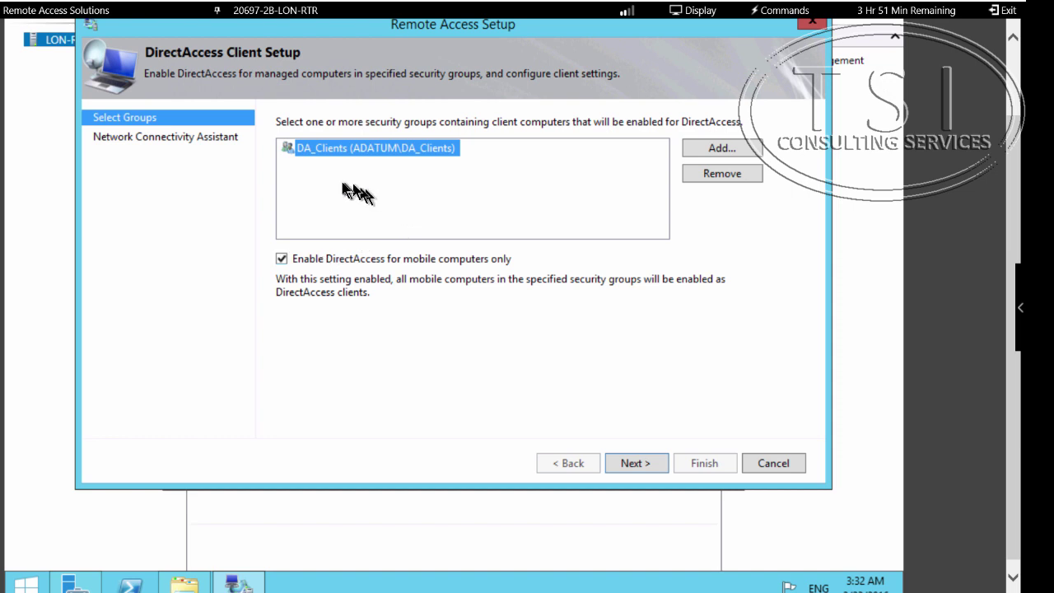
left_click(282, 259)
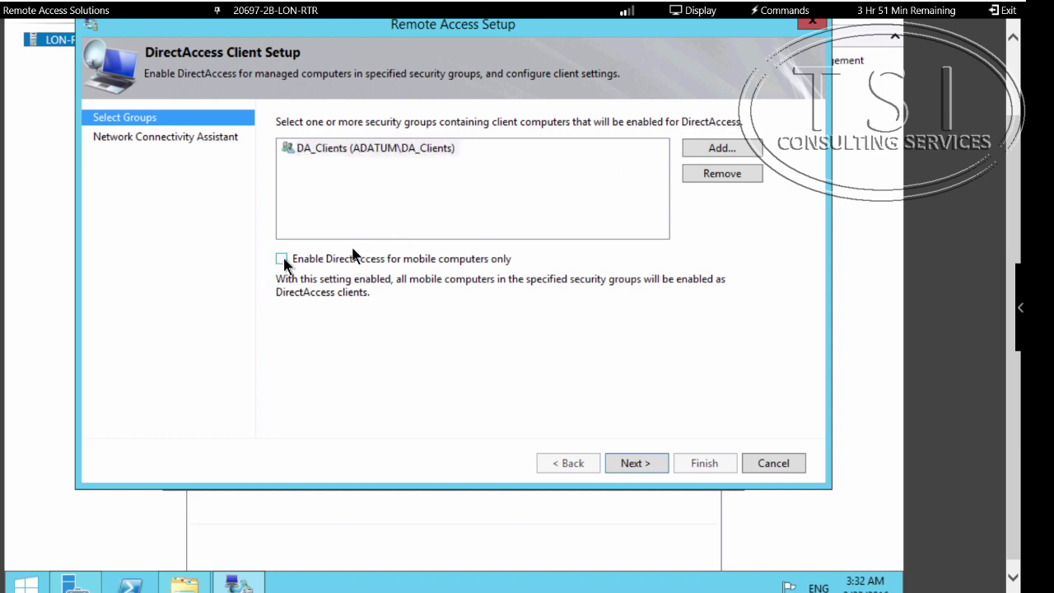
left_click(633, 464)
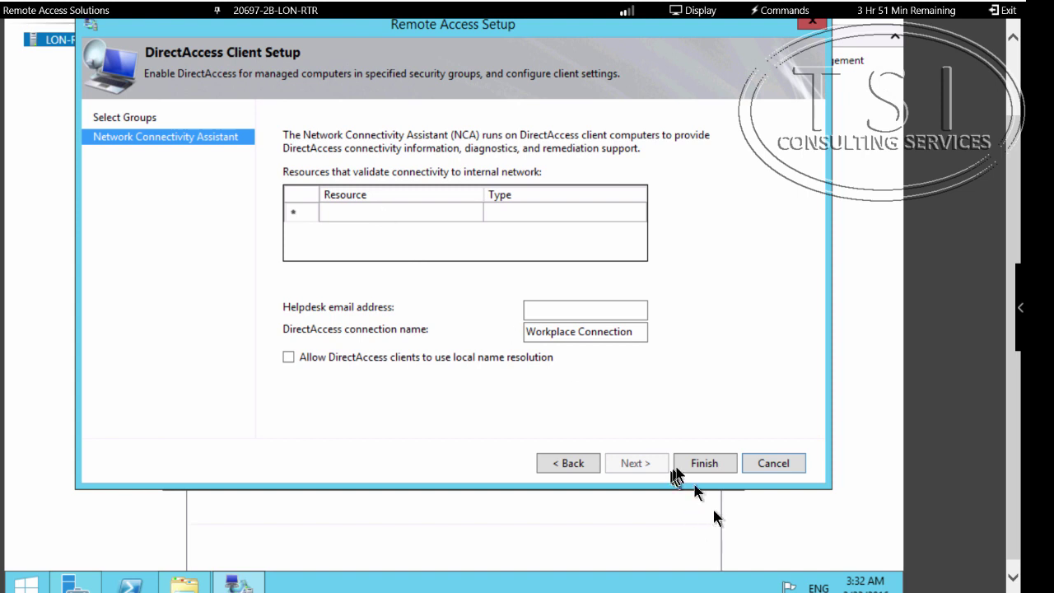
Step: Add the 'Windows' prefix to the DirectAccess connection name
left_click(528, 333)
type("Windows ")
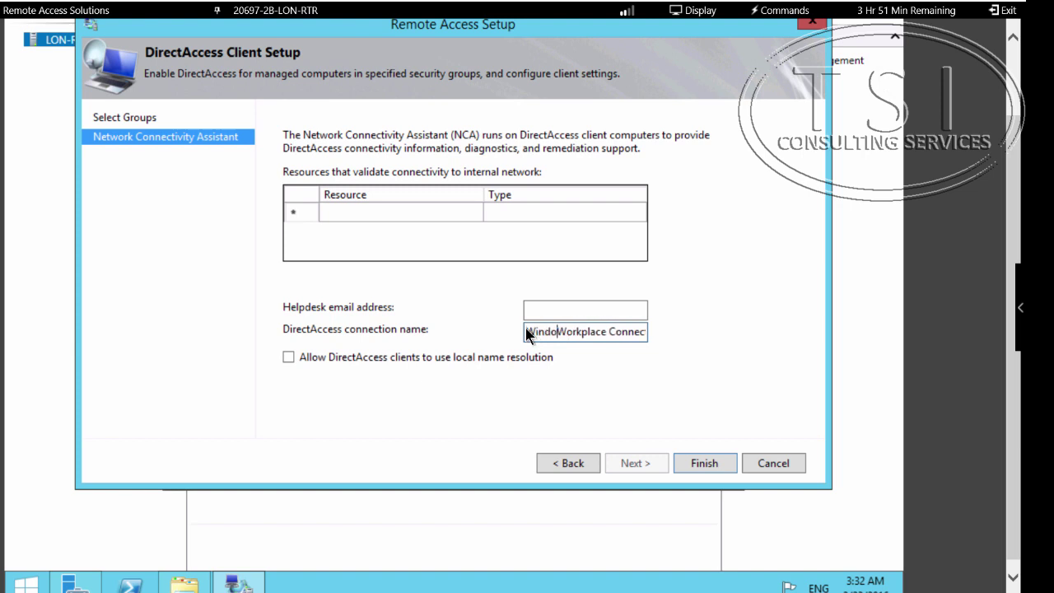
type("10")
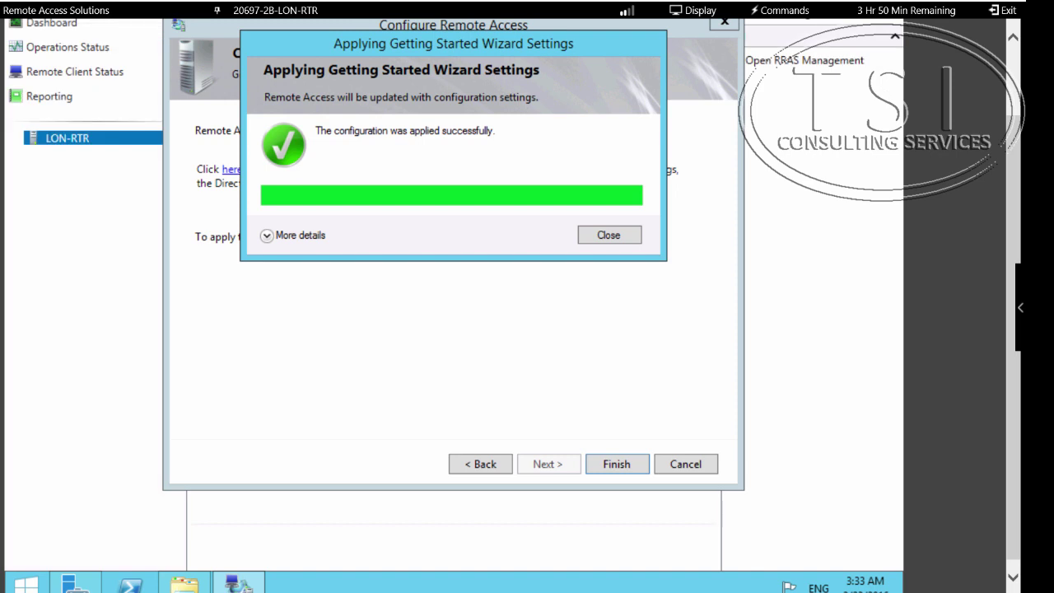
Step: Close the Applying Getting Started Wizard Settings success dialog to see the Remote Access Setup overview
left_click(598, 237)
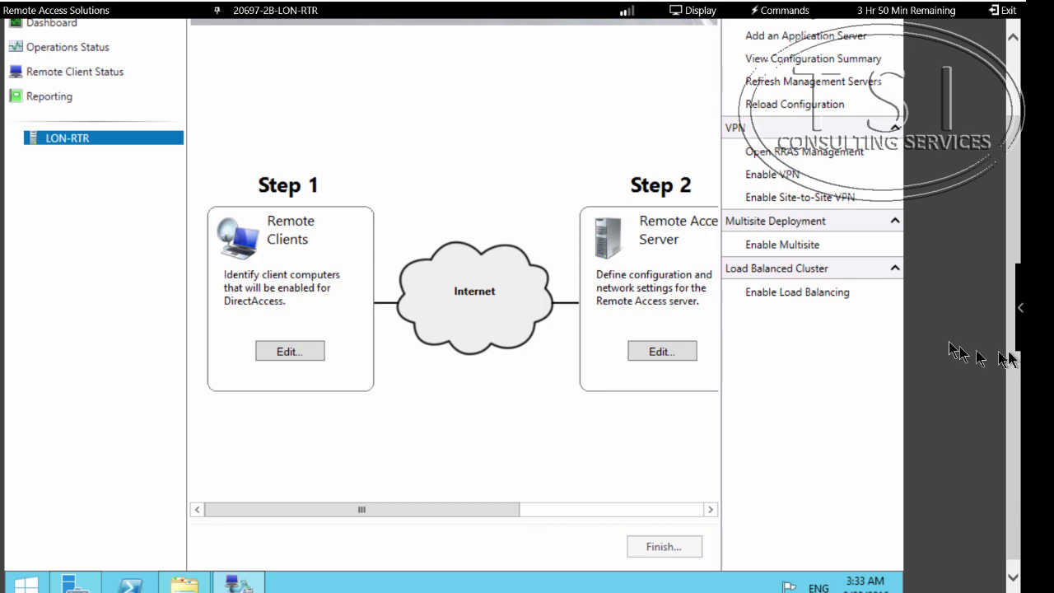
scroll(764, 294, "up", 1)
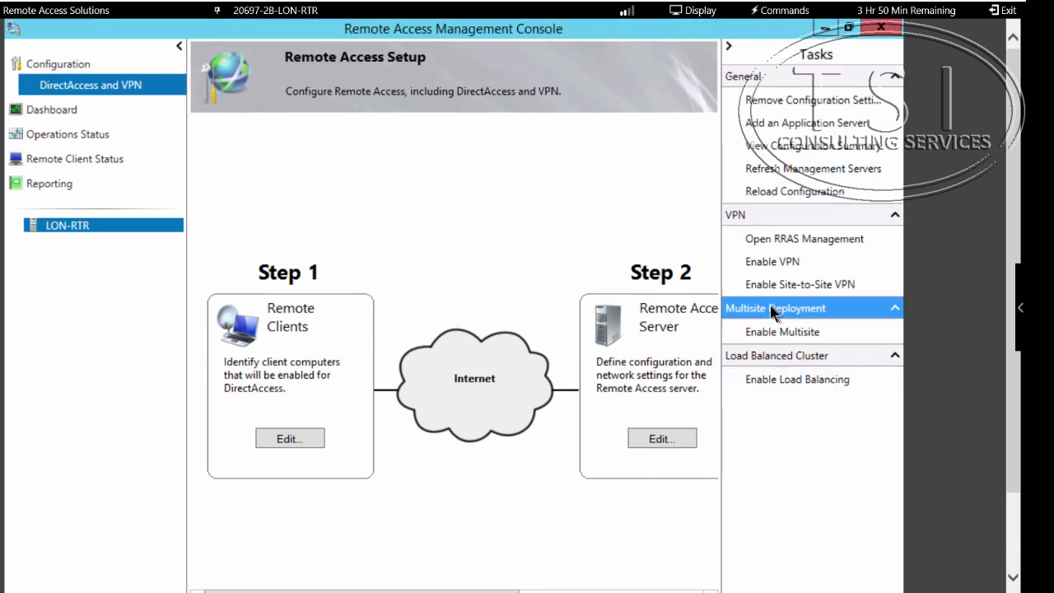
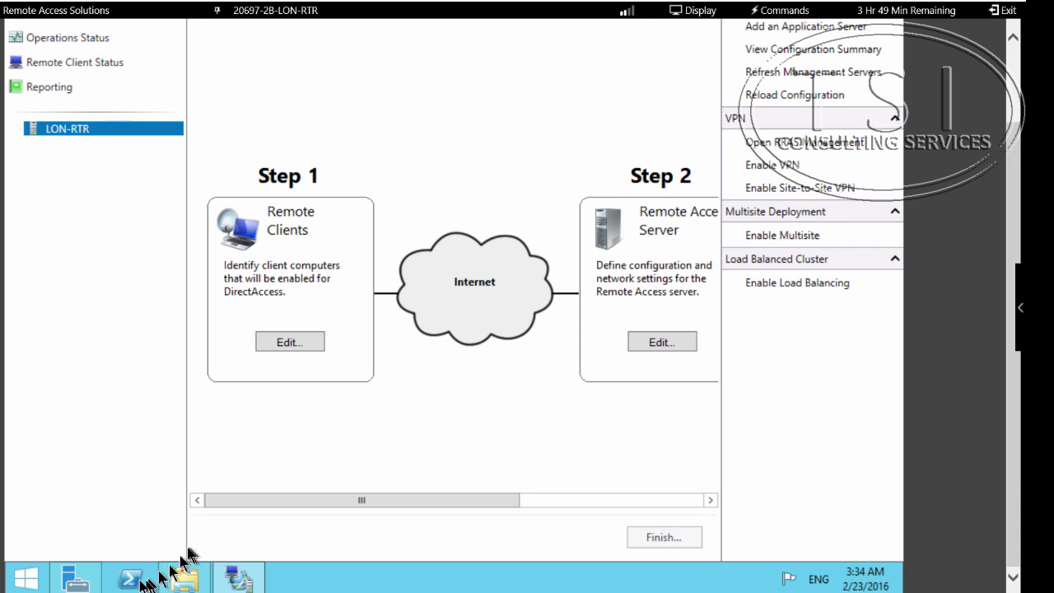
Step: Open a Windows PowerShell console on LON-RTR over the DirectAccess setup page
left_click(130, 579)
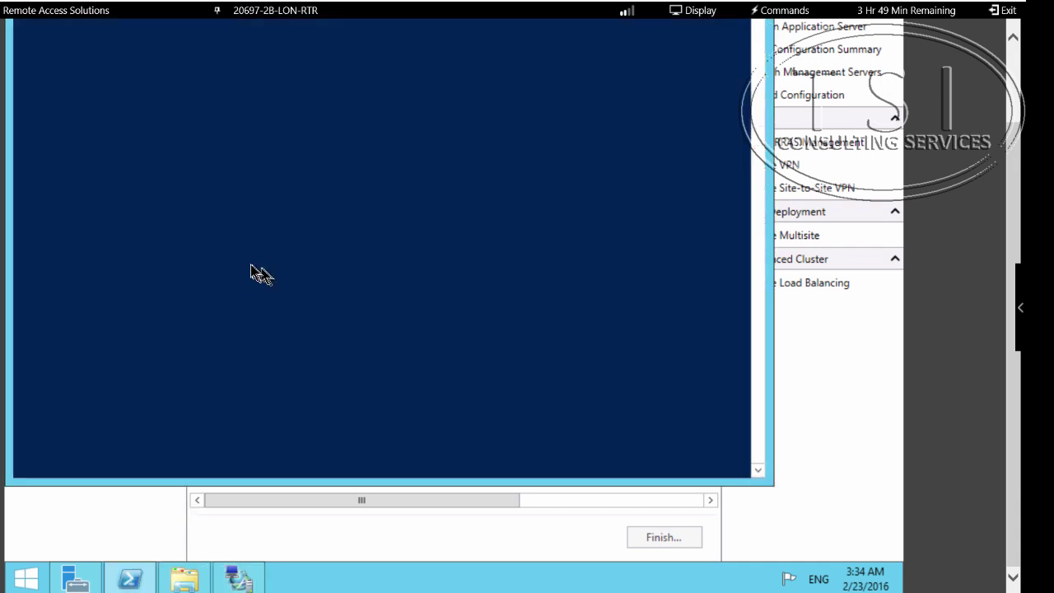
Step: Restart LON-RTR by running Restart-Computer in PowerShell
left_click(308, 140)
type("restart-c")
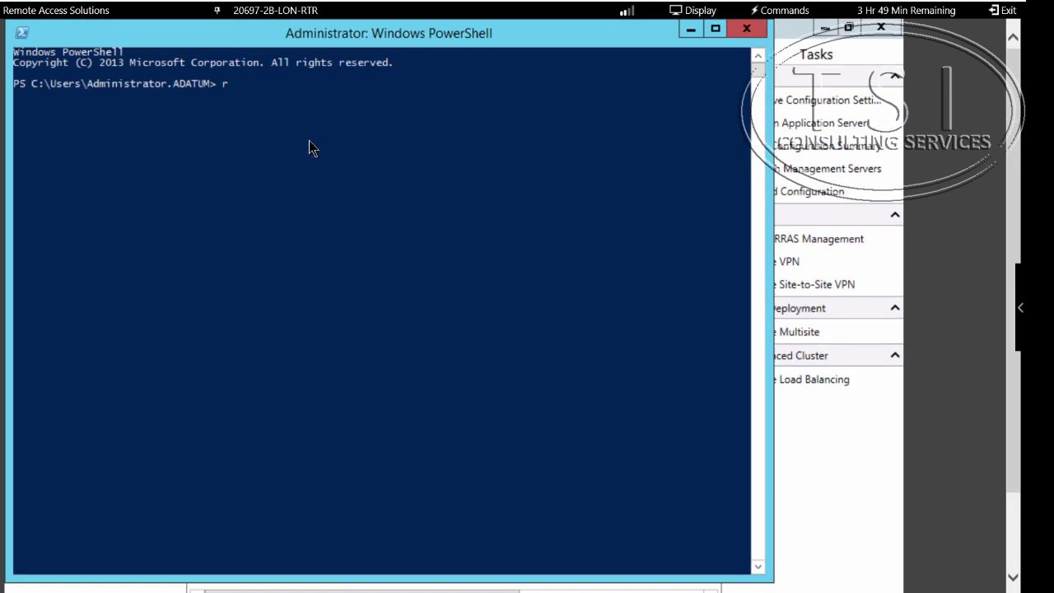
type("om")
key("Tab")
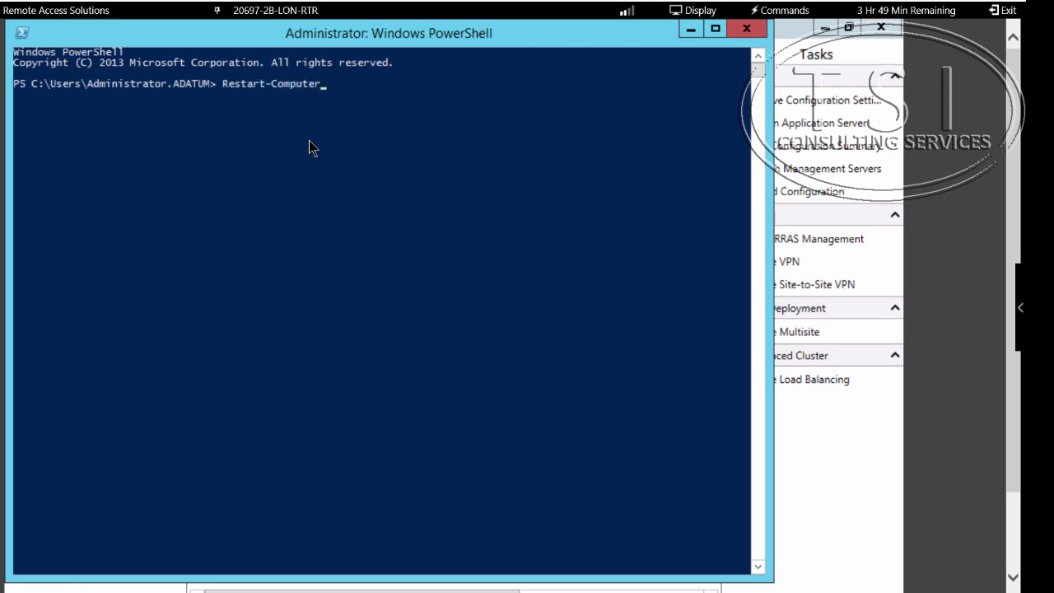
key("Return")
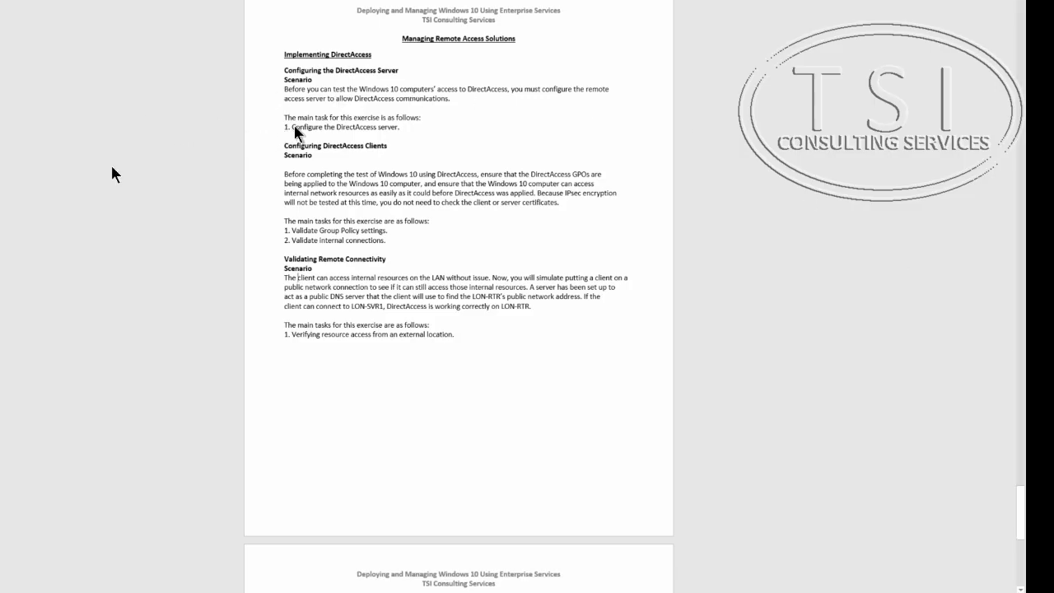
Step: Mark the Validate Group Policy settings task in the lab guide and restart LON-CL1
left_click_drag(293, 127, 435, 128)
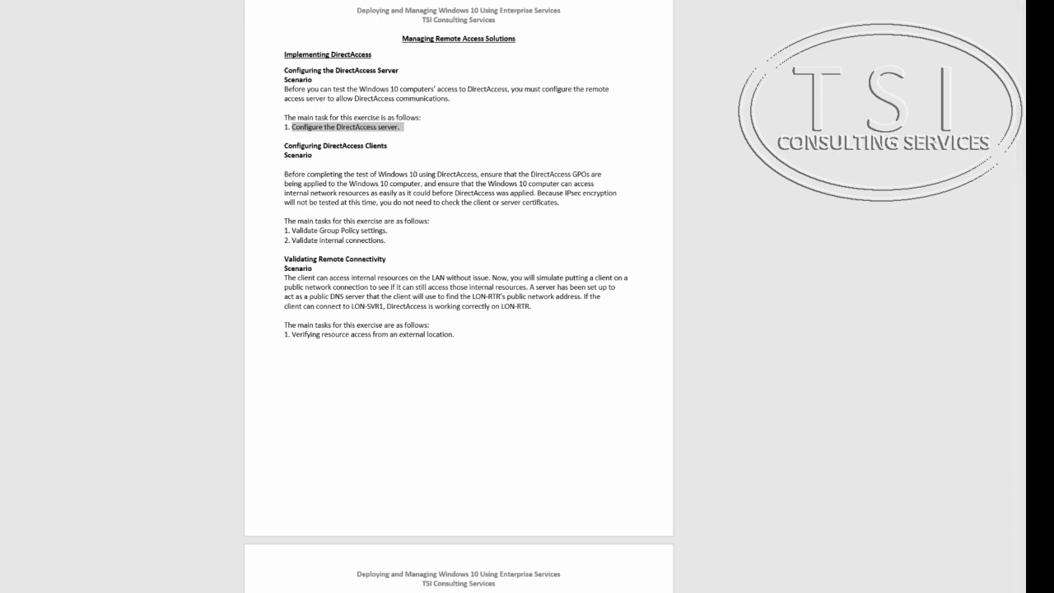
left_click_drag(284, 146, 377, 174)
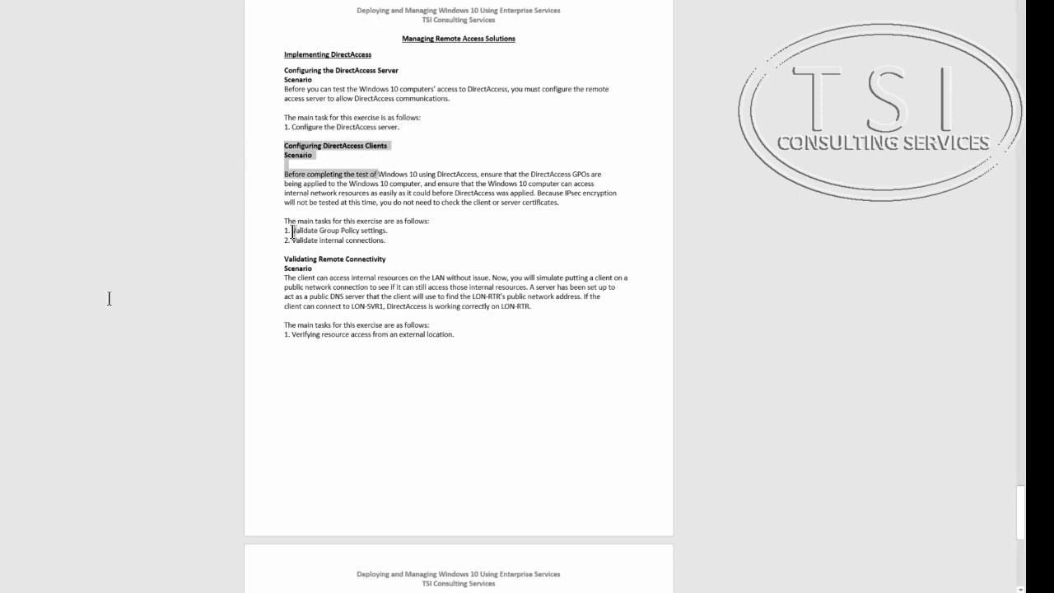
left_click_drag(292, 230, 411, 230)
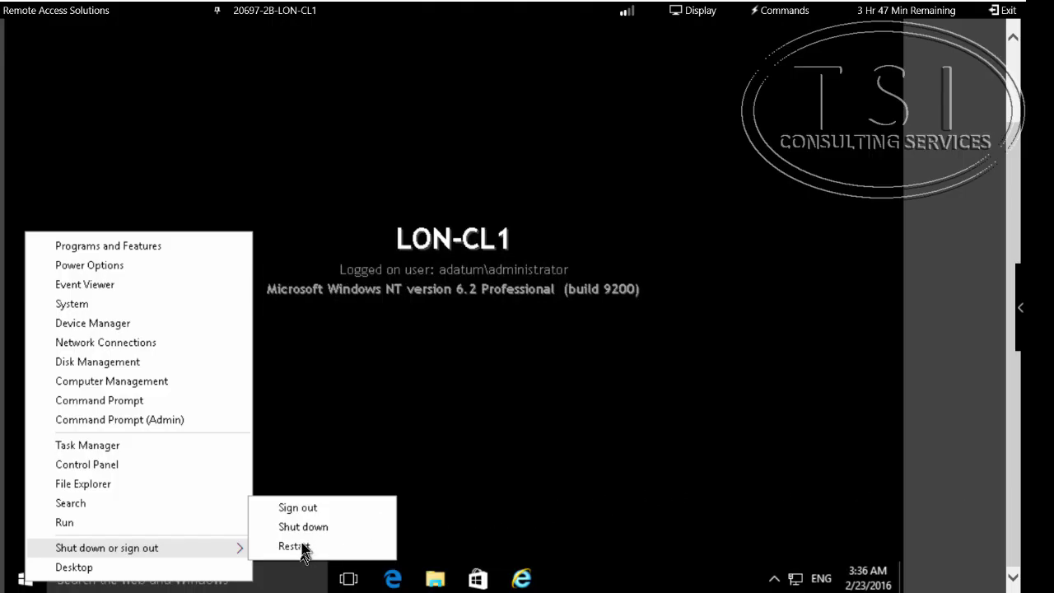
left_click(292, 546)
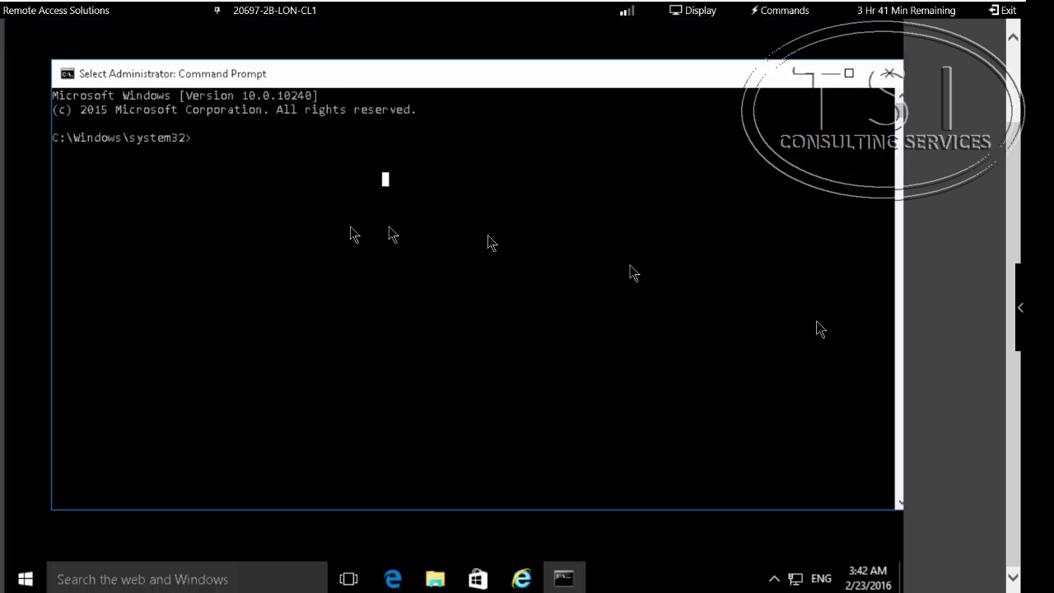
Step: Run gpresult /R on LON-CL1 after correcting the mistyped gpresults command
left_click(203, 151)
type("gp")
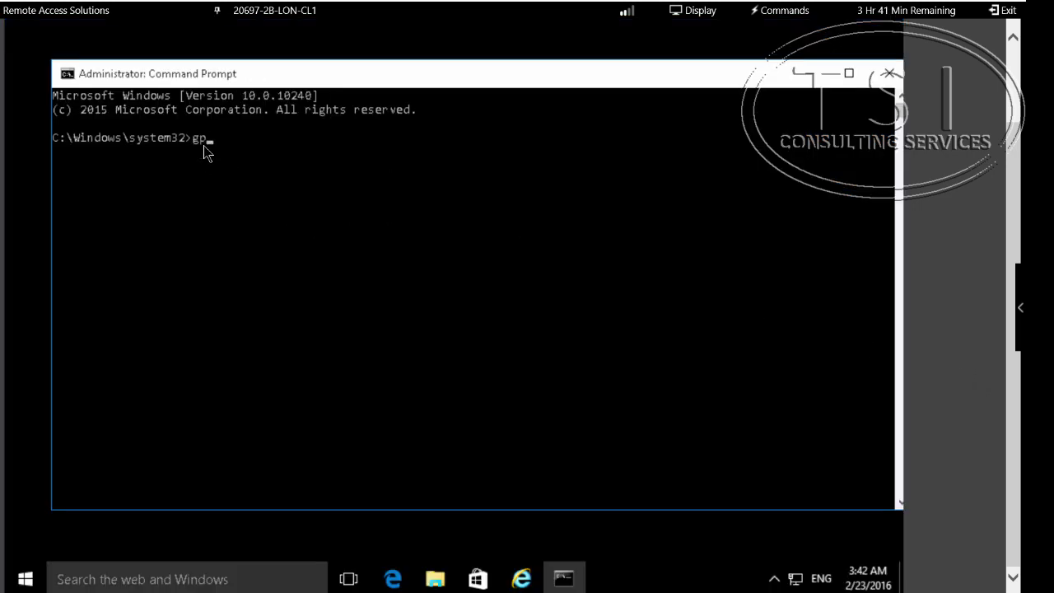
type("results /R")
key("Return")
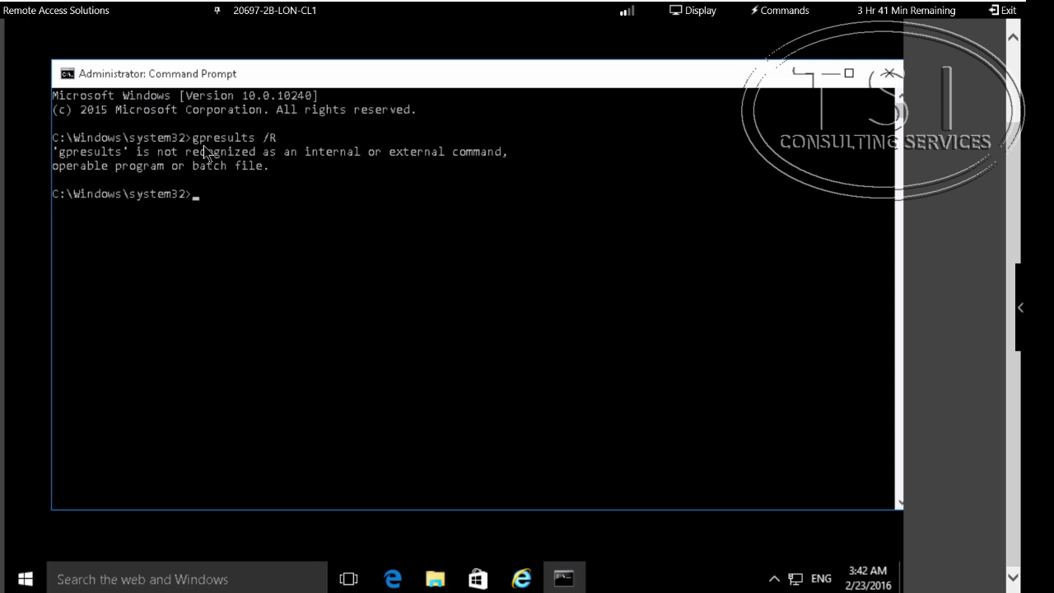
type("gpresult /R")
key("Return")
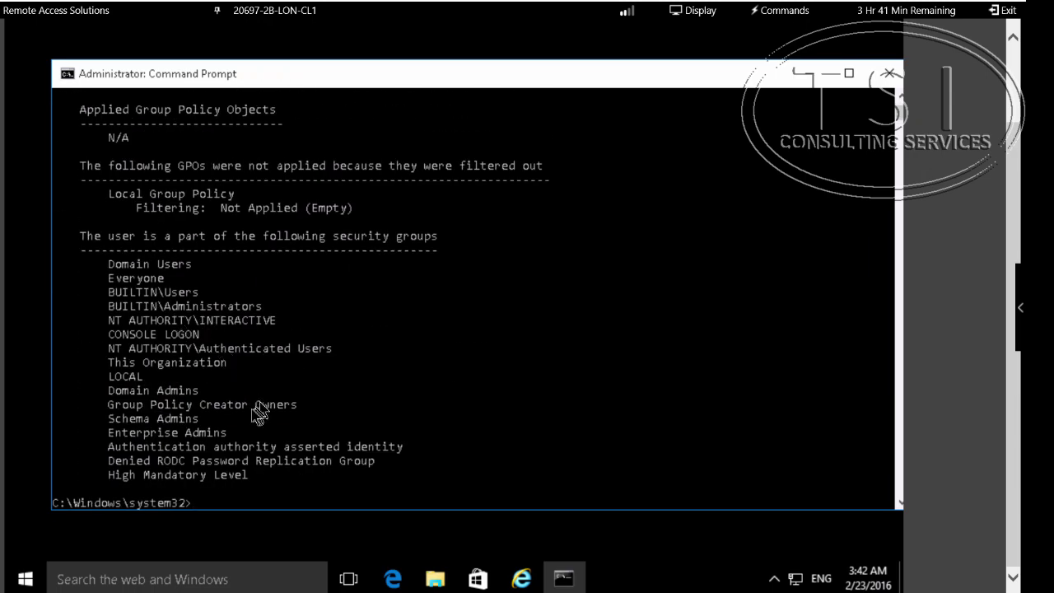
Step: Scroll up to confirm DirectAccess Client Settings applied and Server Settings filtered out
scroll(227, 420, "up", 5)
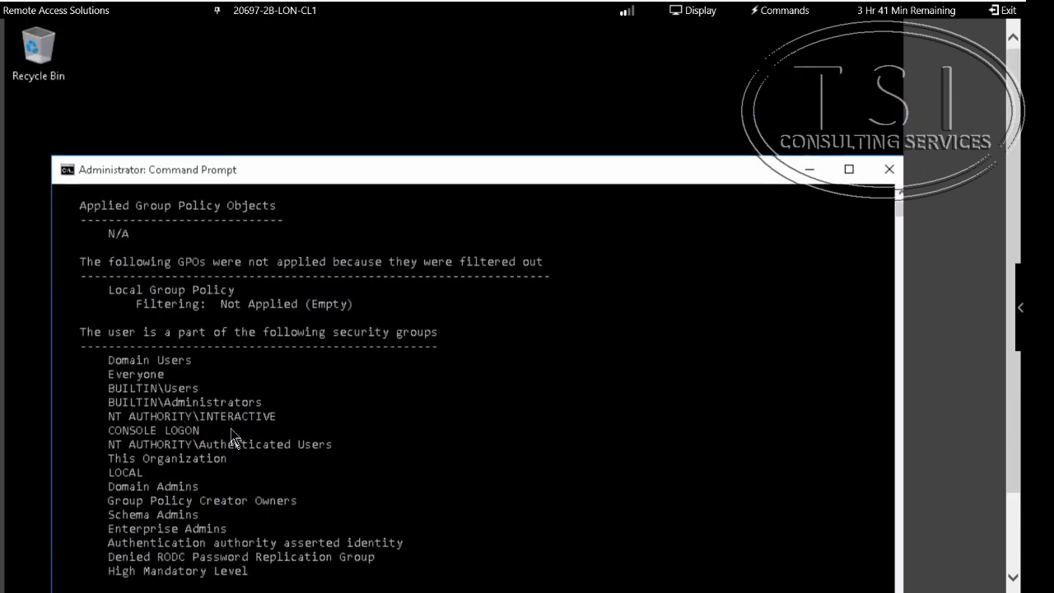
scroll(237, 486, "up", 3)
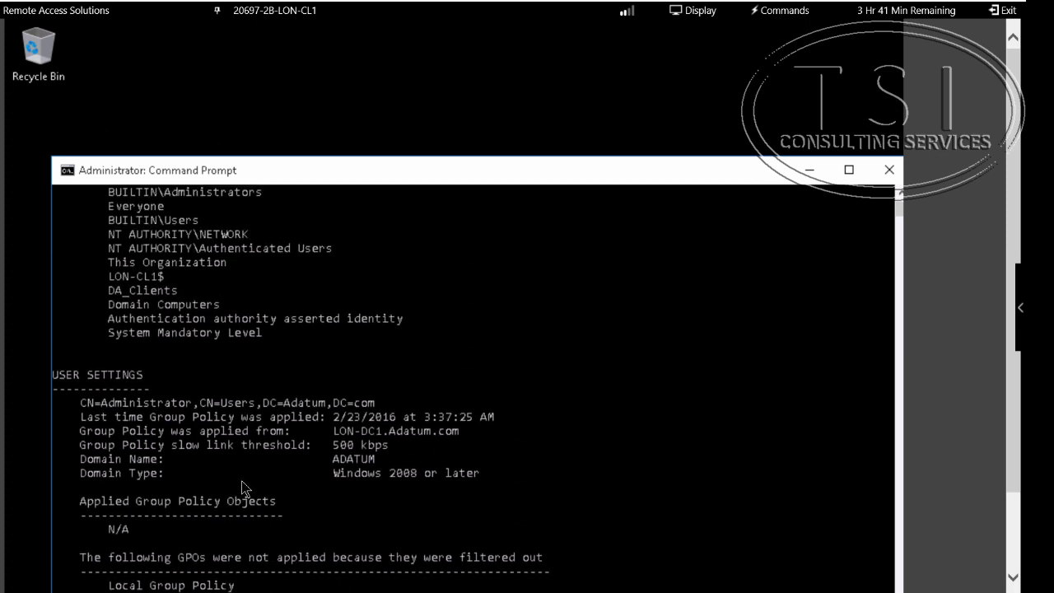
scroll(243, 487, "up", 5)
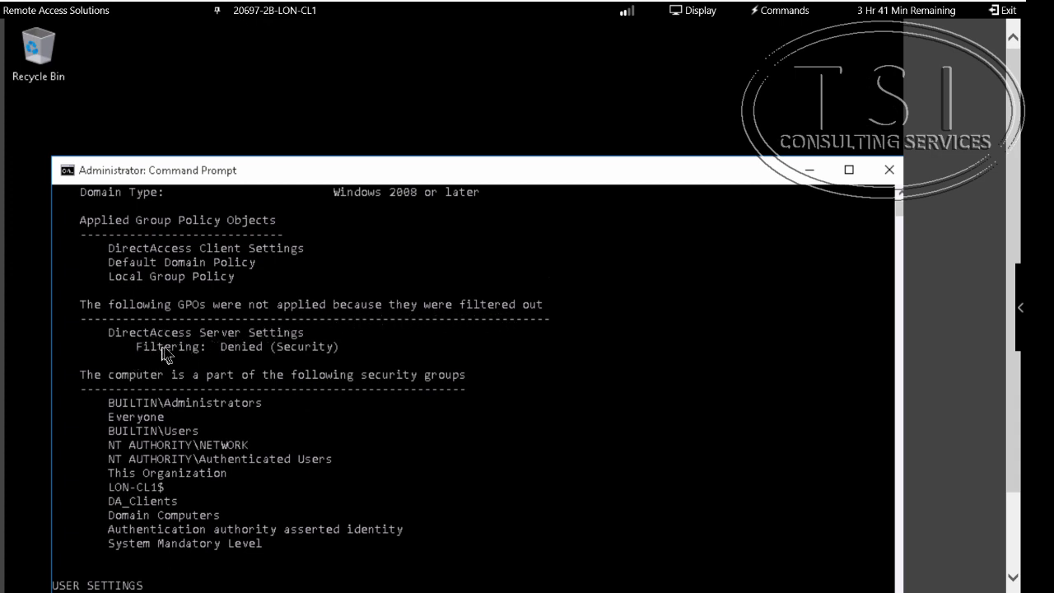
scroll(169, 354, "up", 1)
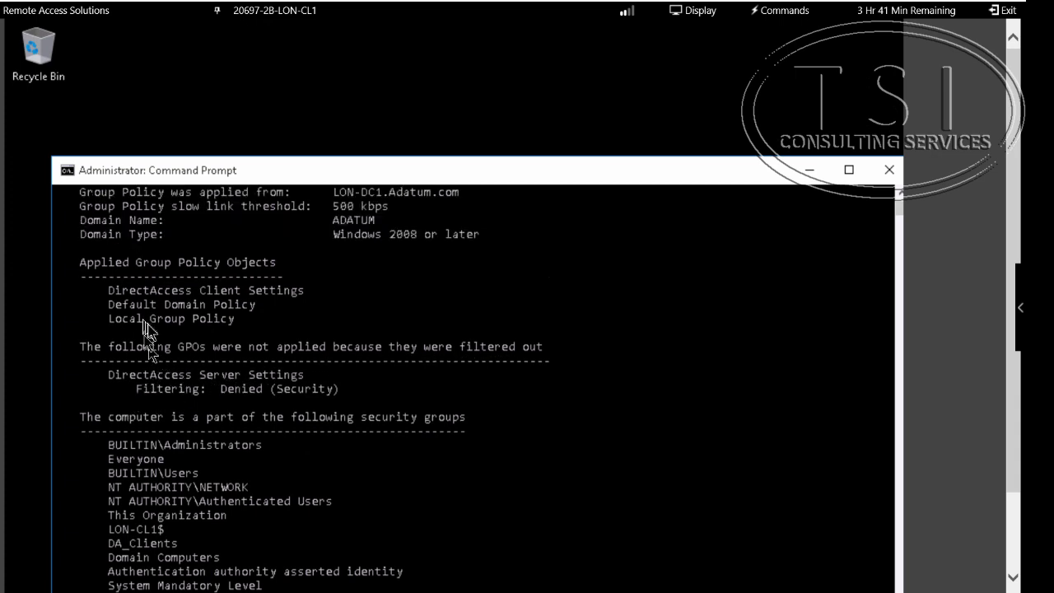
scroll(149, 338, "up", 4)
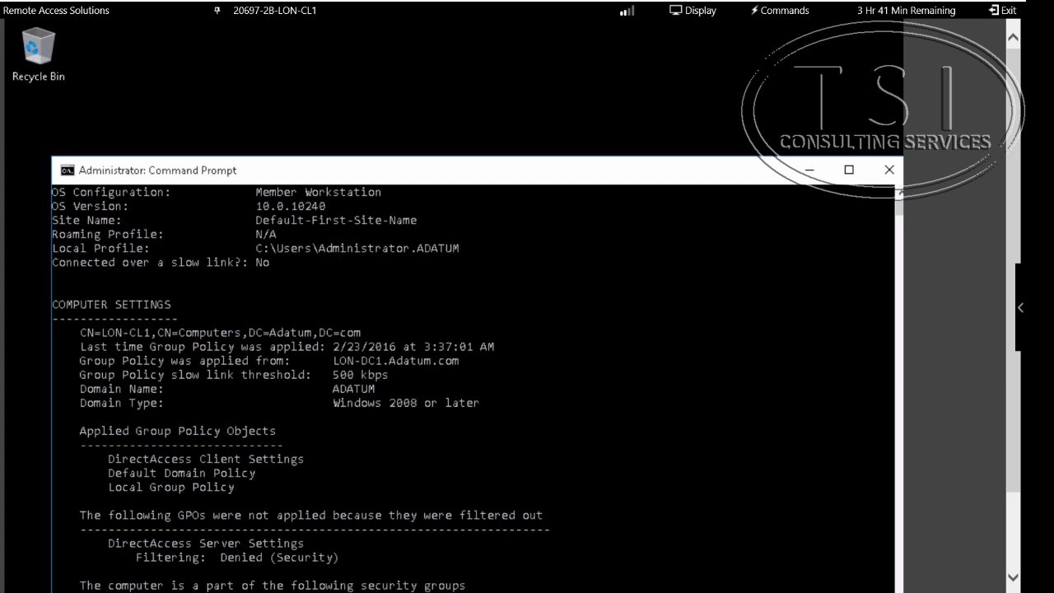
left_click(527, 458)
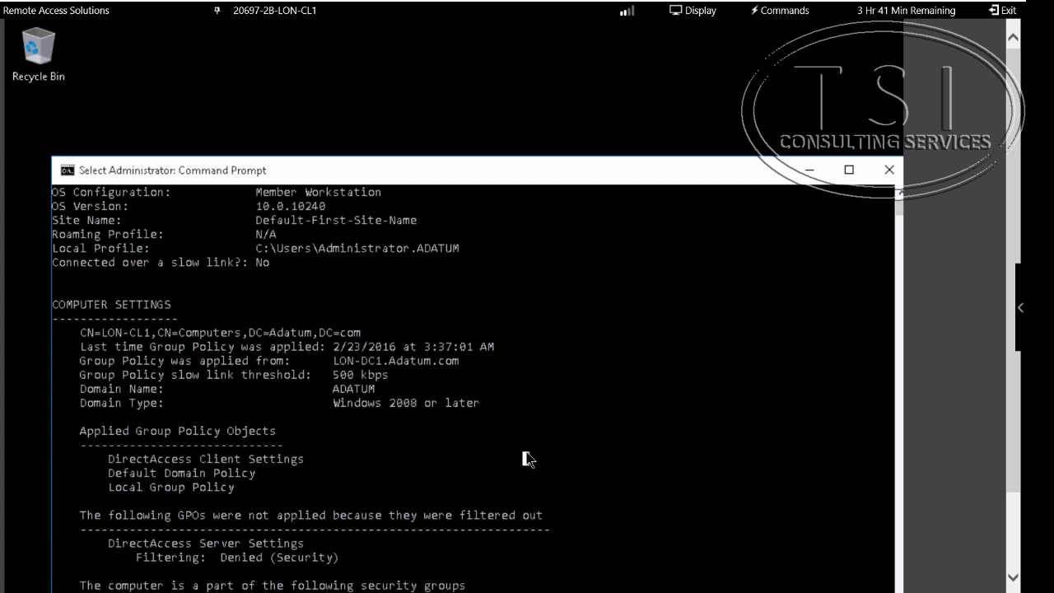
key("Return")
key("Return")
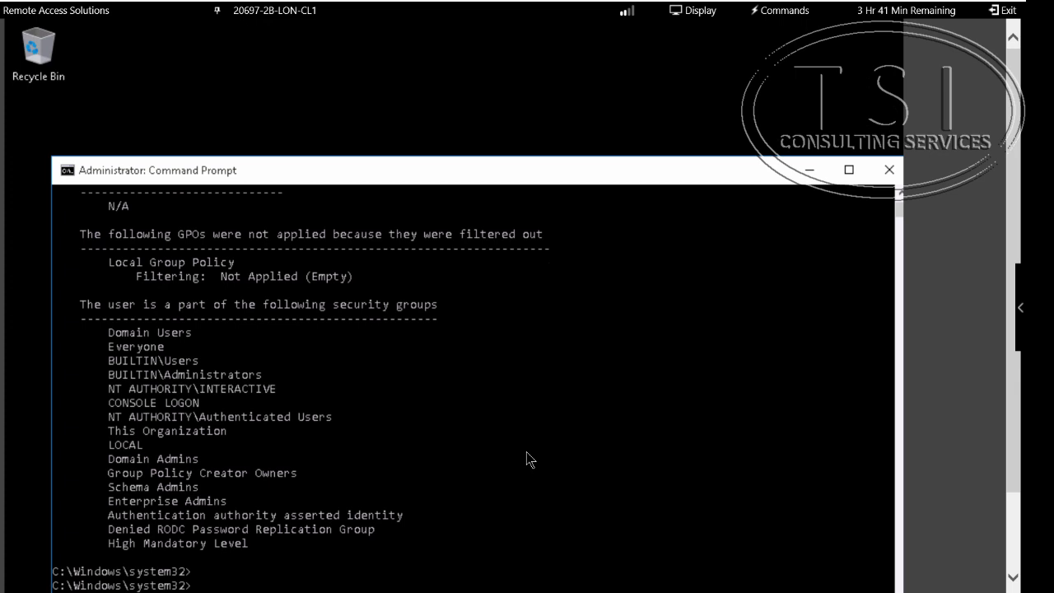
Step: Paste and run netsh name show effectivepolicy, then move the Command Prompt window up
type("netsh name show effectivepolicy")
key("Return")
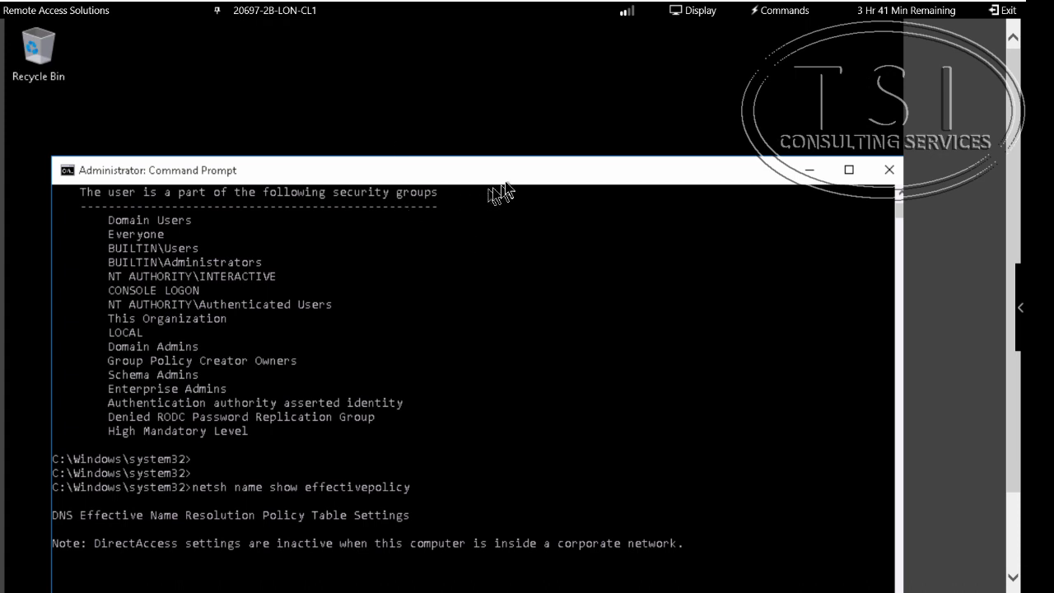
left_click_drag(501, 169, 497, 111)
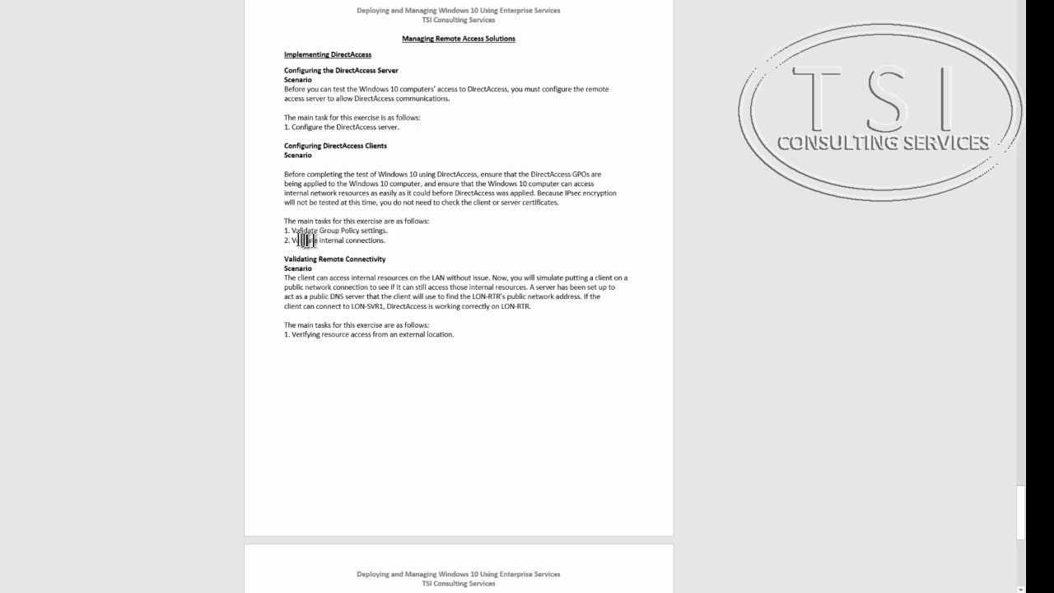
left_click_drag(290, 240, 402, 239)
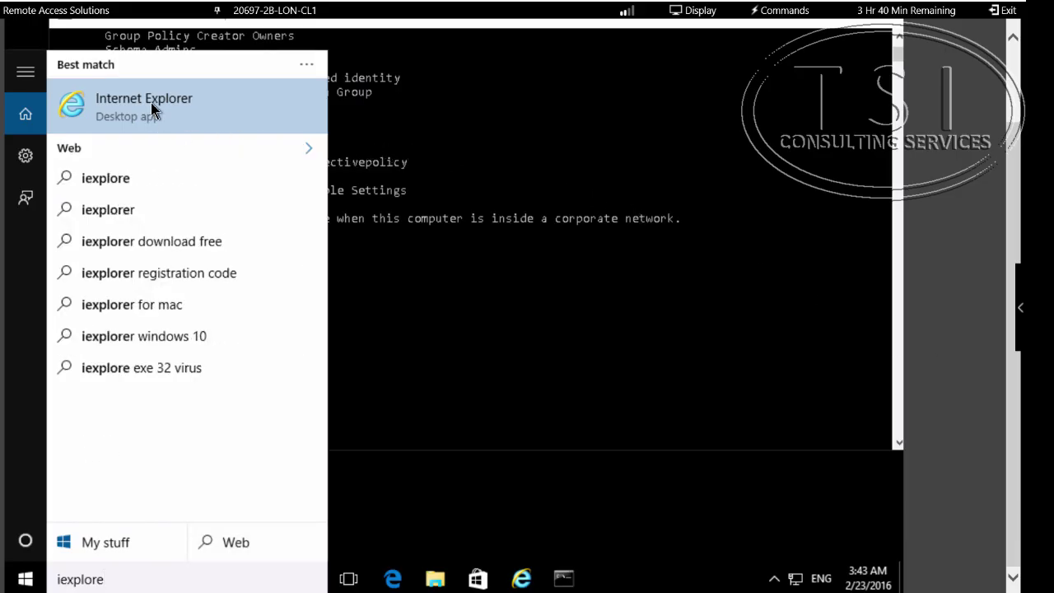
left_click(152, 107)
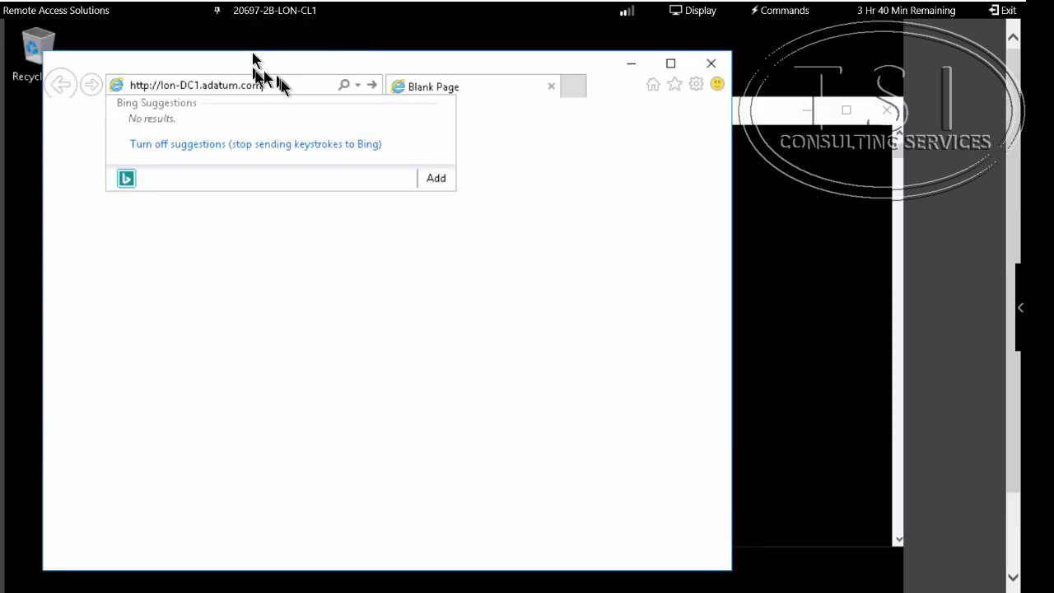
key("Return")
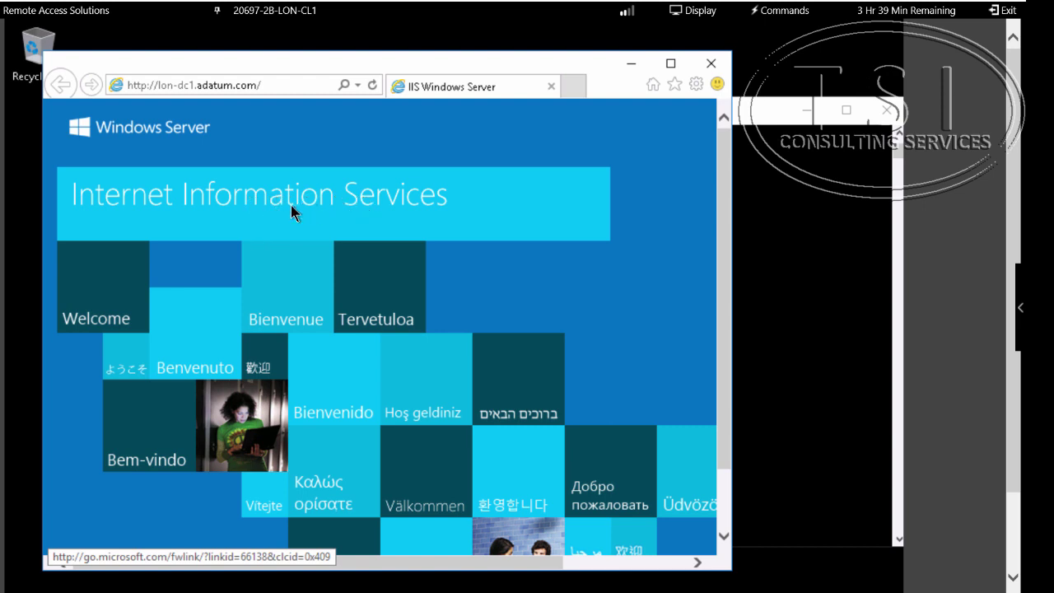
left_click(711, 68)
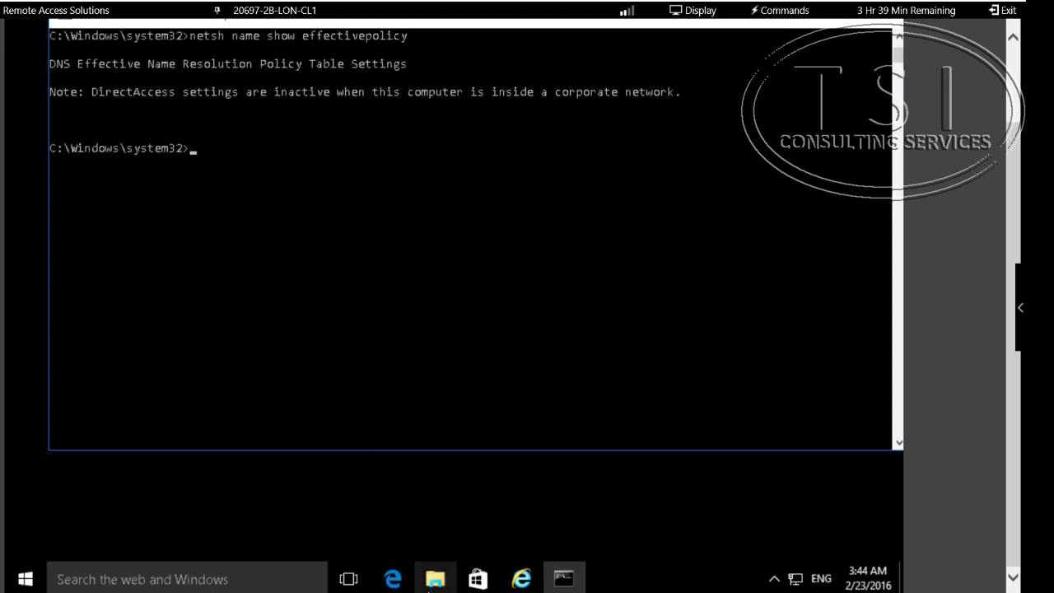
Step: Open File Explorer and enter \\LON-DC1\labFiles as the location
left_click(439, 580)
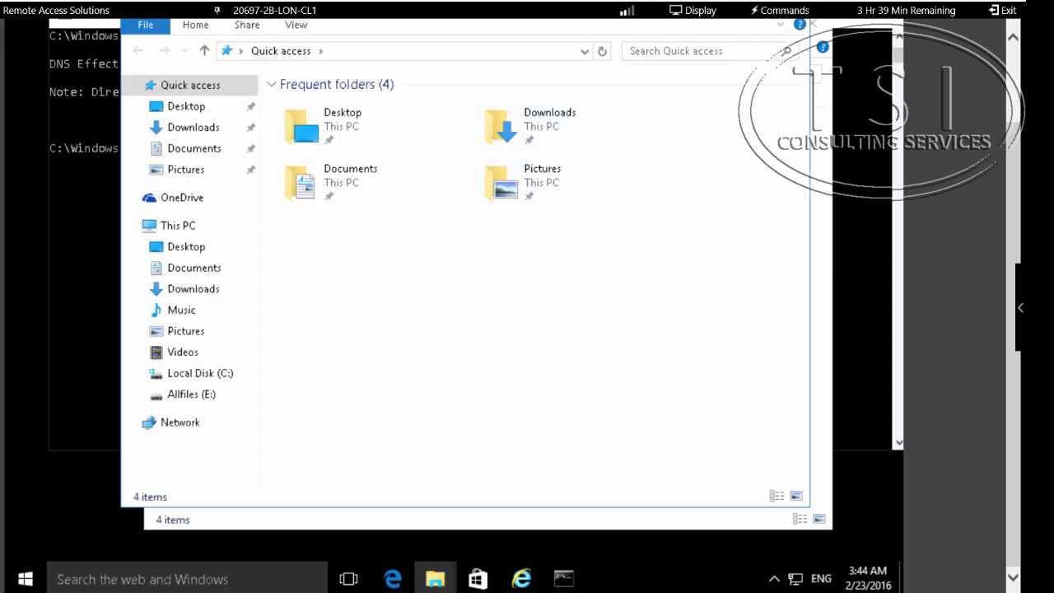
left_click(402, 51)
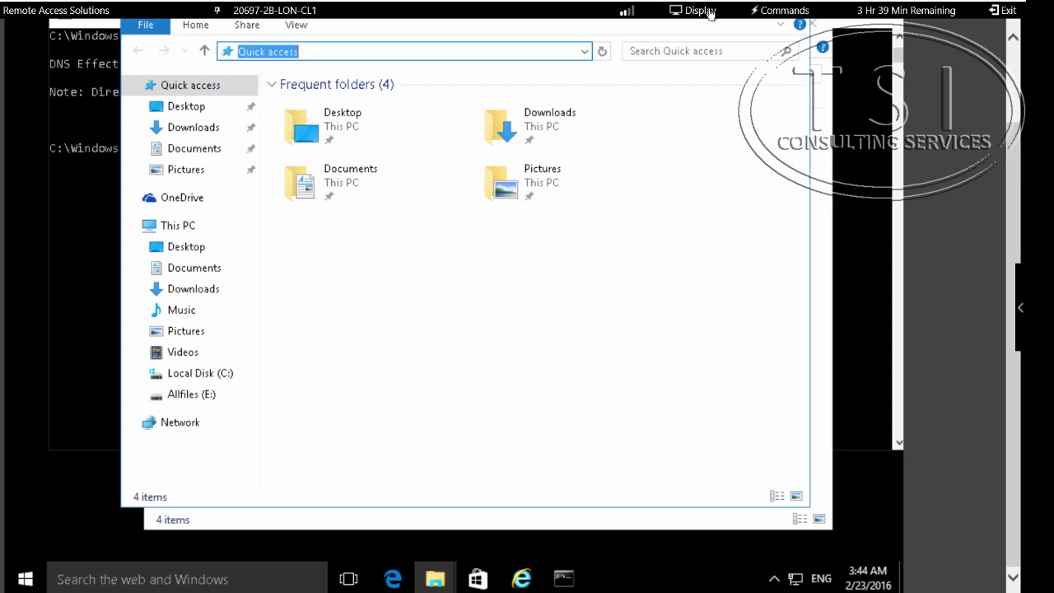
type("\\LON-DC1\\labFiles")
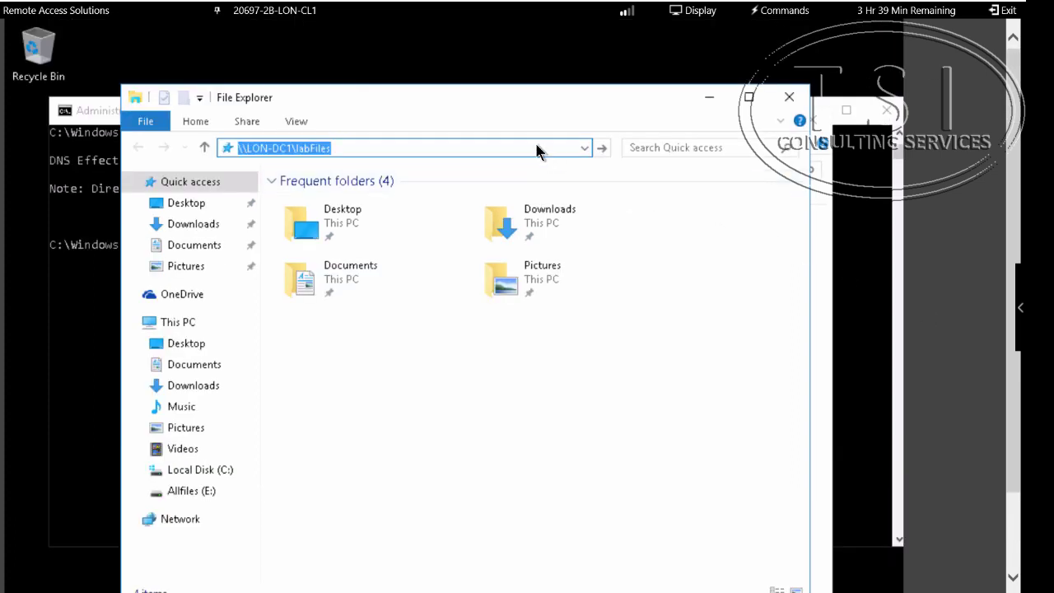
key("Return")
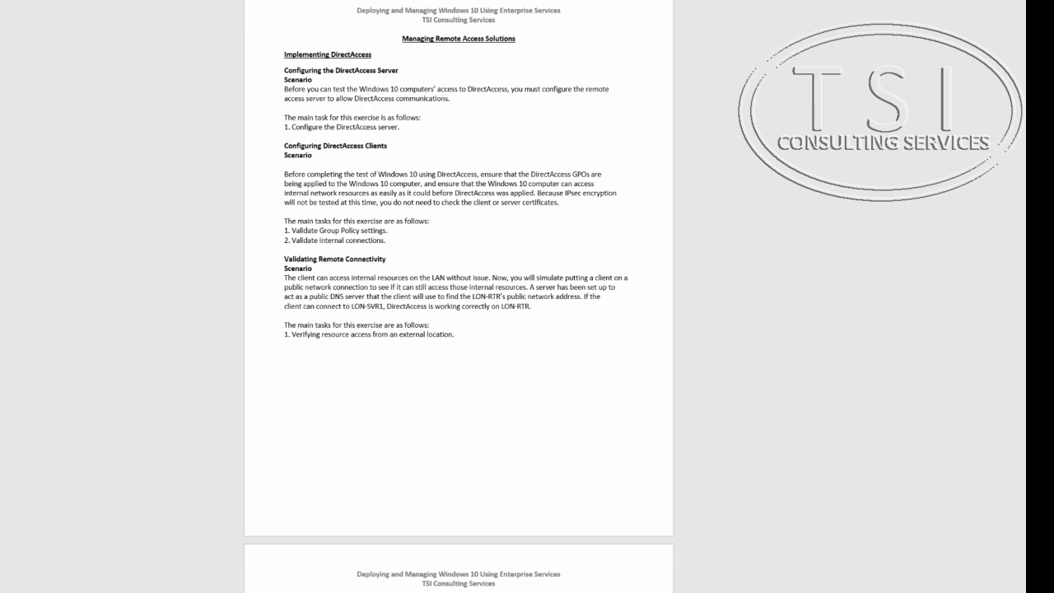
Step: Disable the Ethernet adapter in Network Connections
left_click_drag(284, 333, 288, 343)
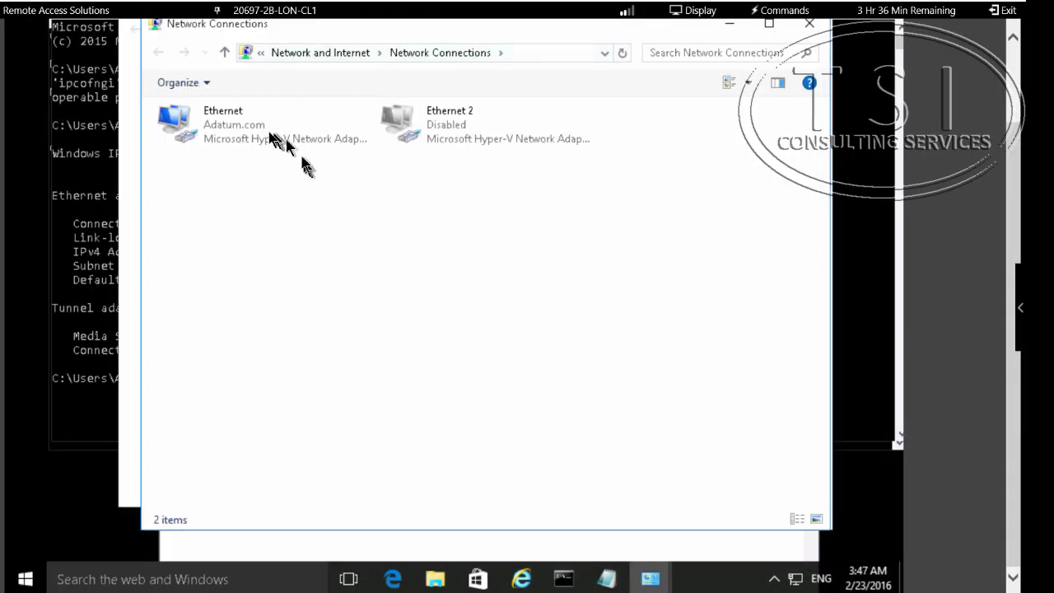
left_click(233, 126)
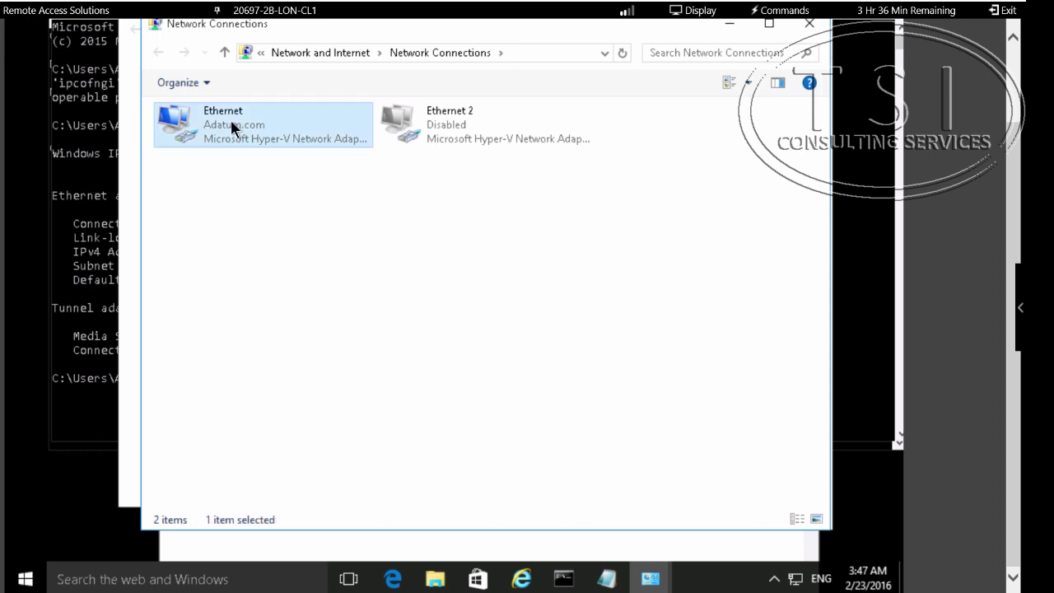
right_click(231, 124)
left_click(267, 137)
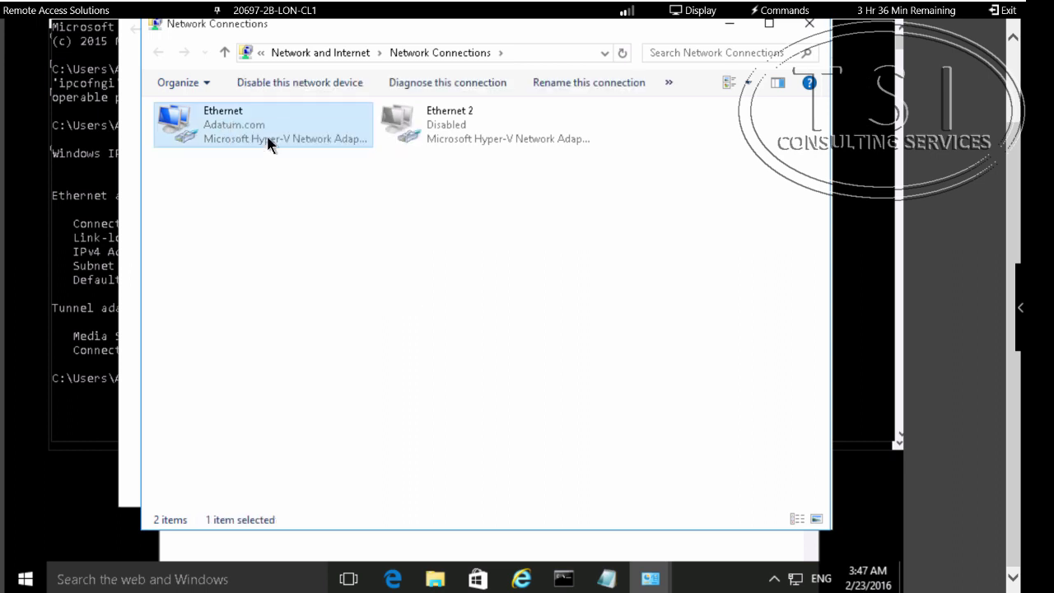
Step: Choose Enable from the Ethernet 2 adapter's context menu
left_click(433, 125)
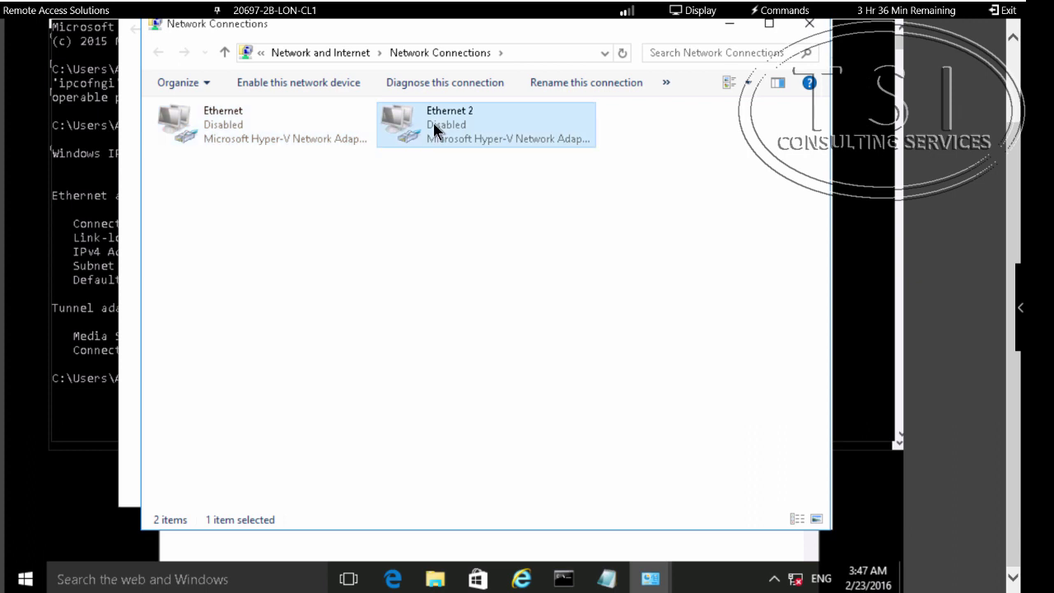
right_click(433, 122)
left_click(501, 137)
Step: Give Ethernet 2 static IPv4 131.107.0.20/255.255.255.0, gateway 131.107.0.2, DNS 131.107.0.100
double_click(436, 132)
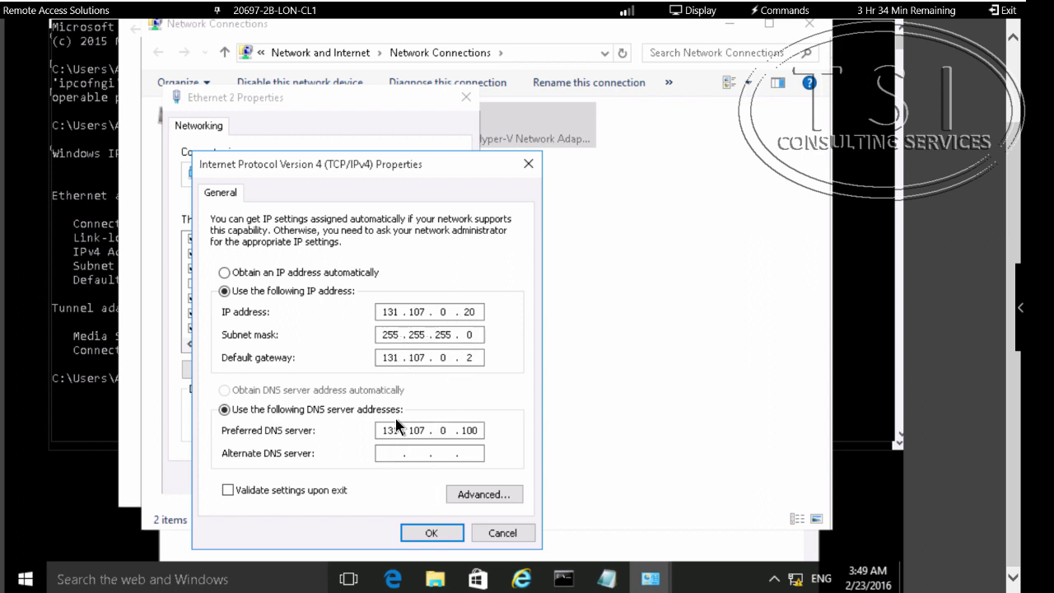
left_click(428, 532)
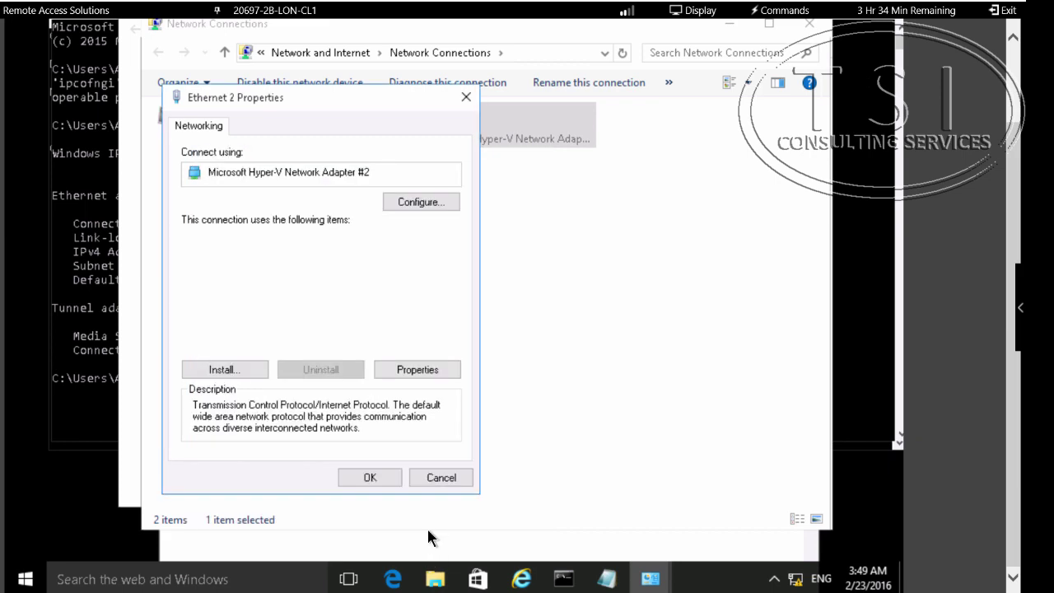
left_click(442, 480)
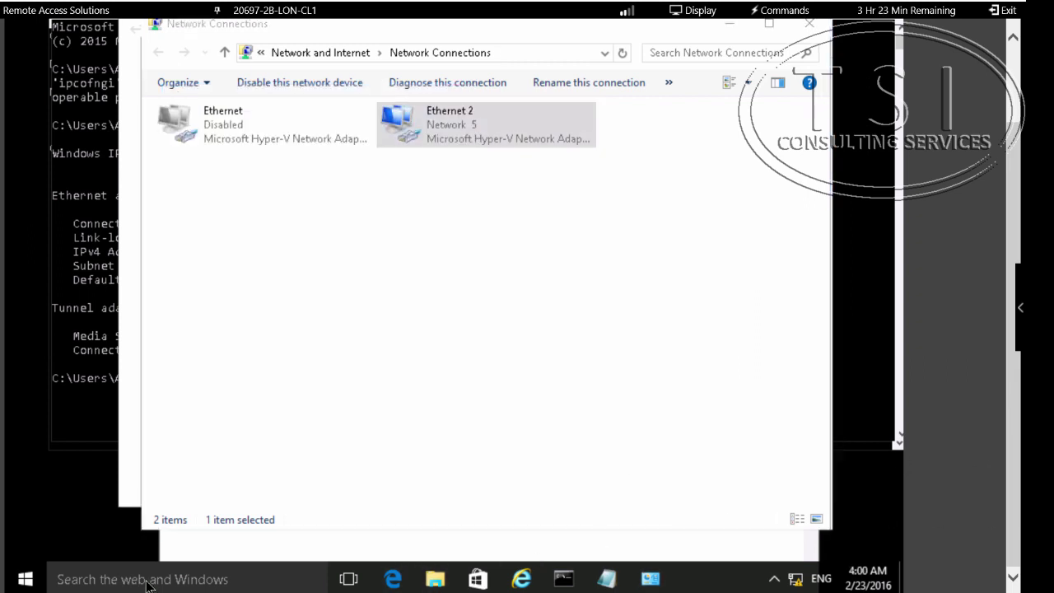
Step: Launch Internet Explorer by searching 'explore' from the taskbar
left_click(147, 583)
type("explore")
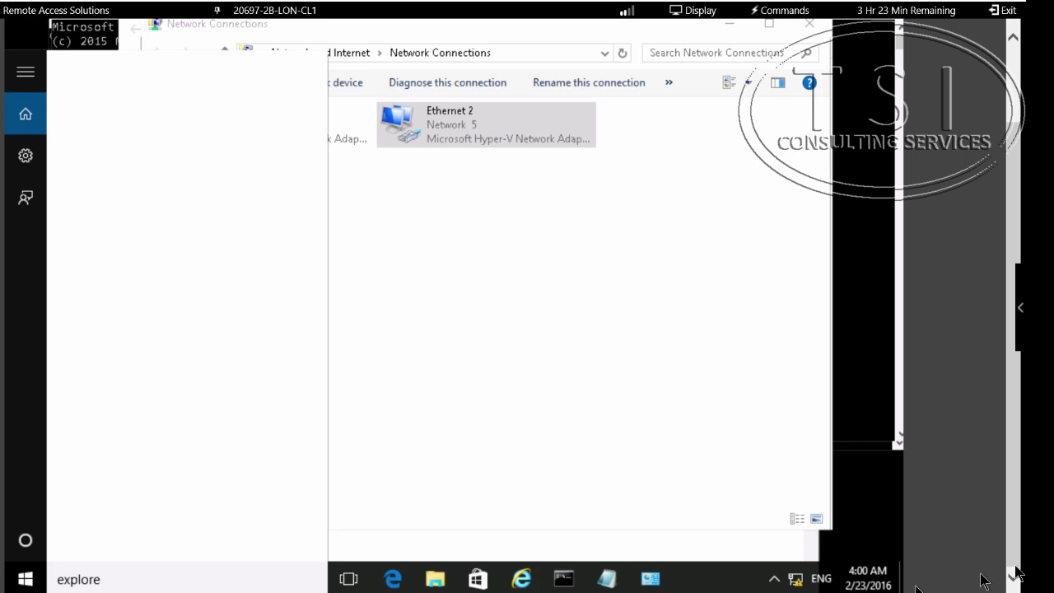
key("Return")
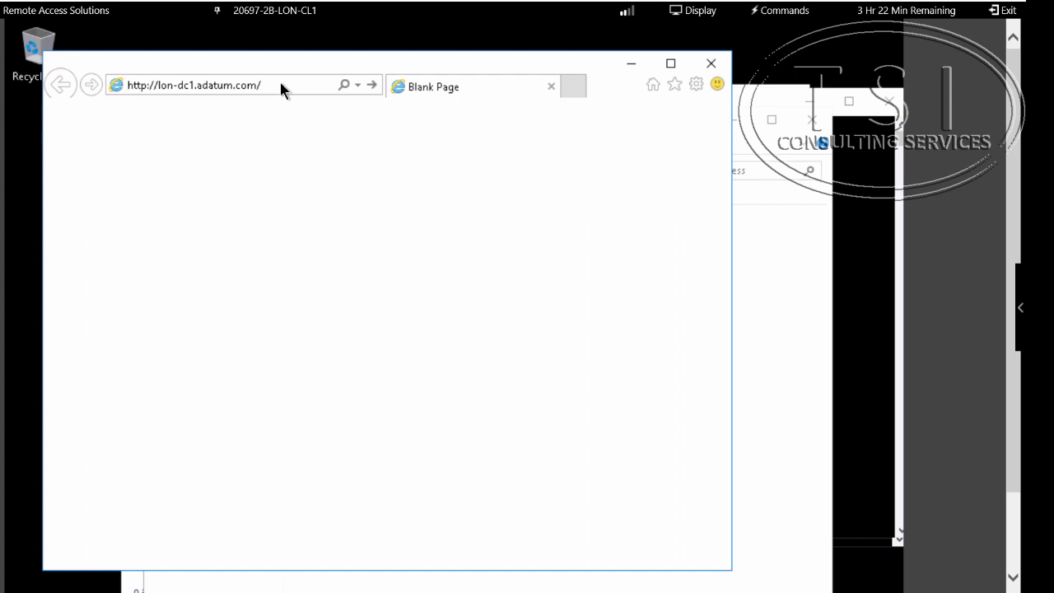
left_click(302, 89)
key("Home")
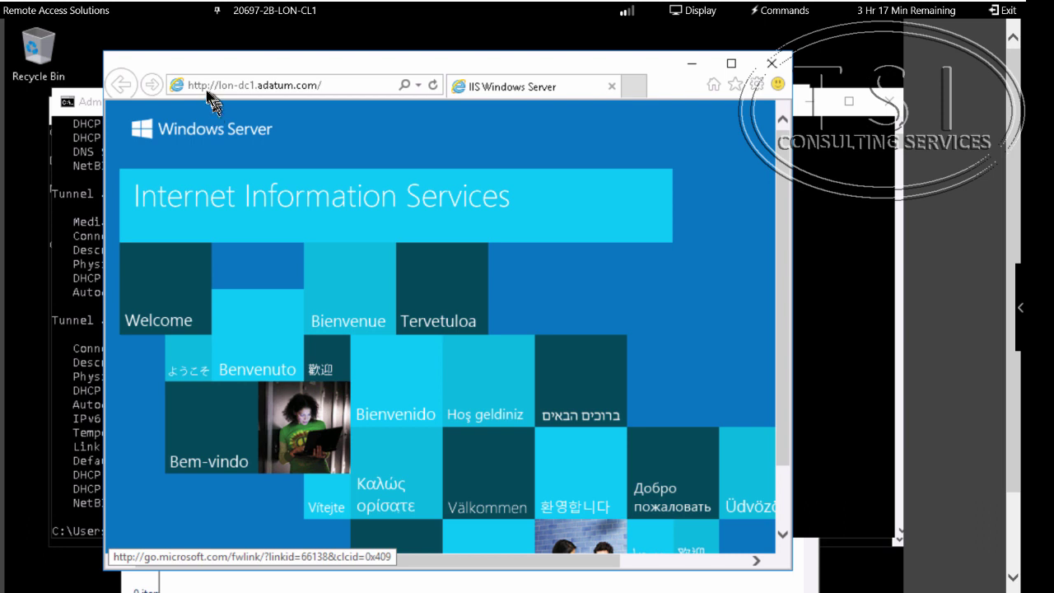
left_click(202, 89)
left_click(307, 89)
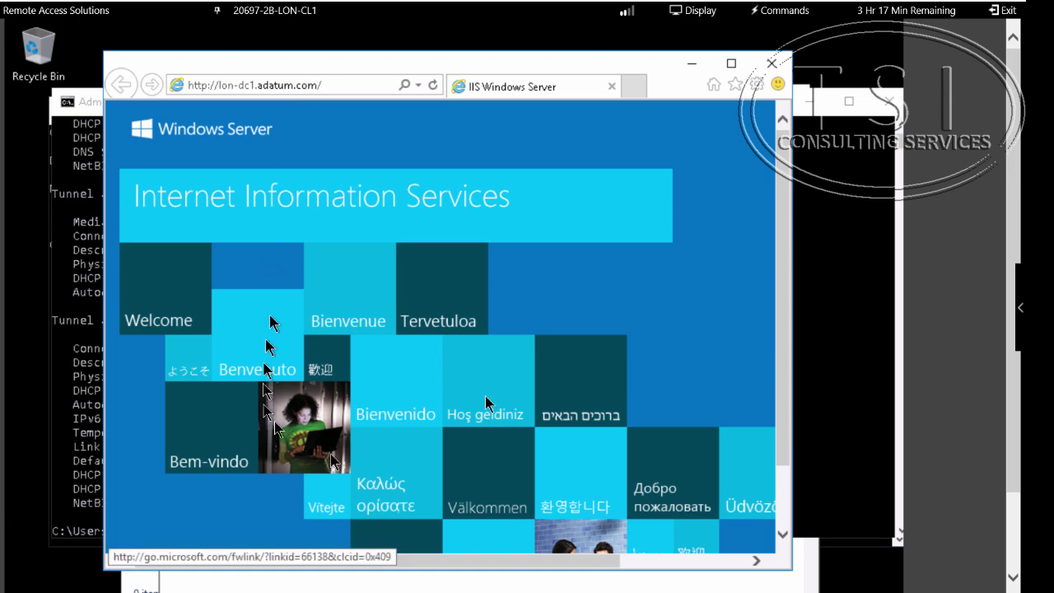
left_click(696, 65)
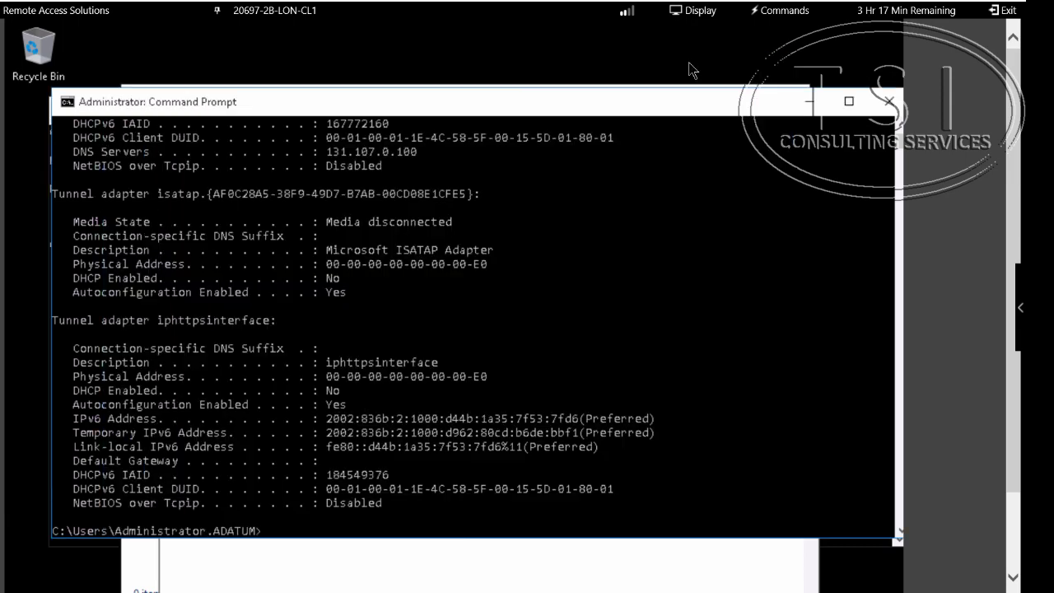
scroll(593, 428, "down", 3)
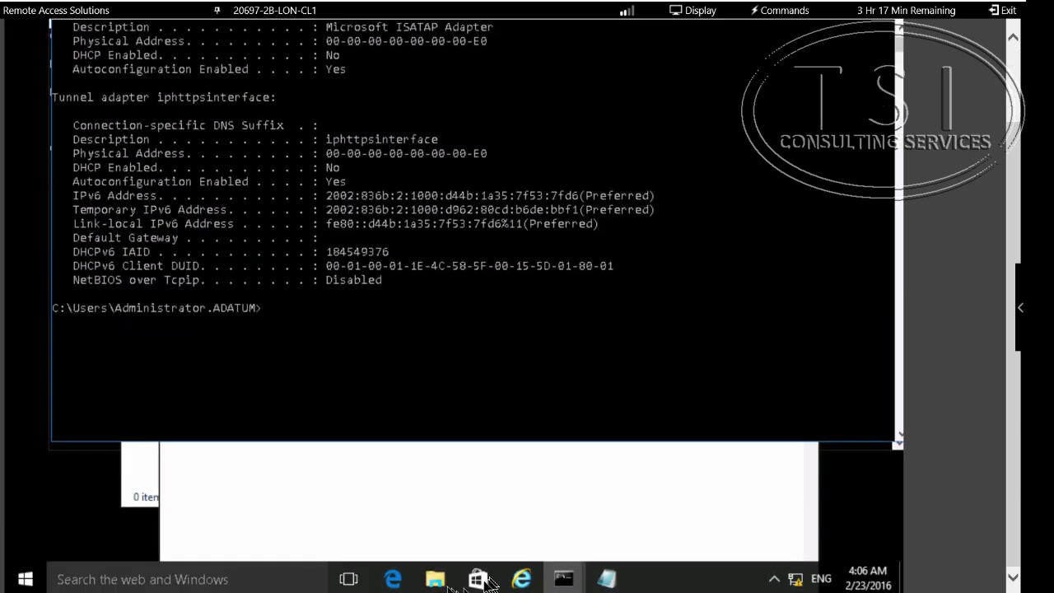
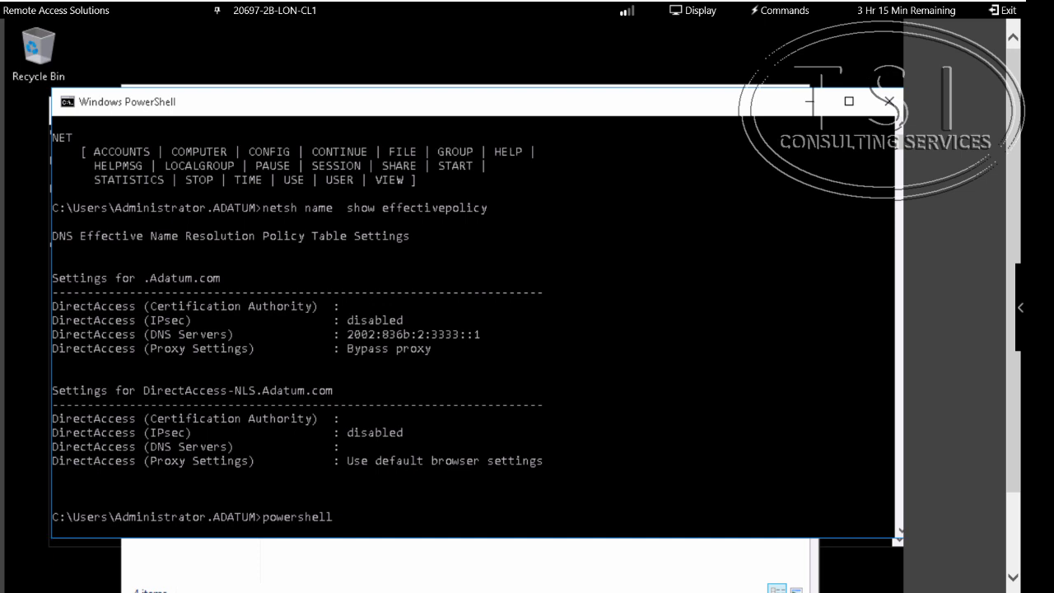
left_click(393, 516)
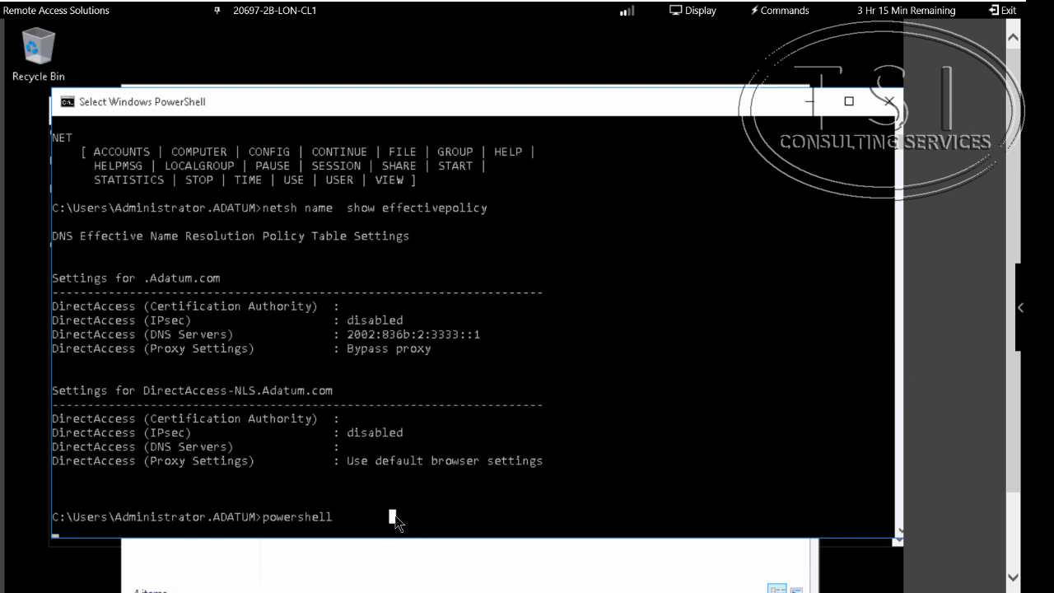
key("Escape")
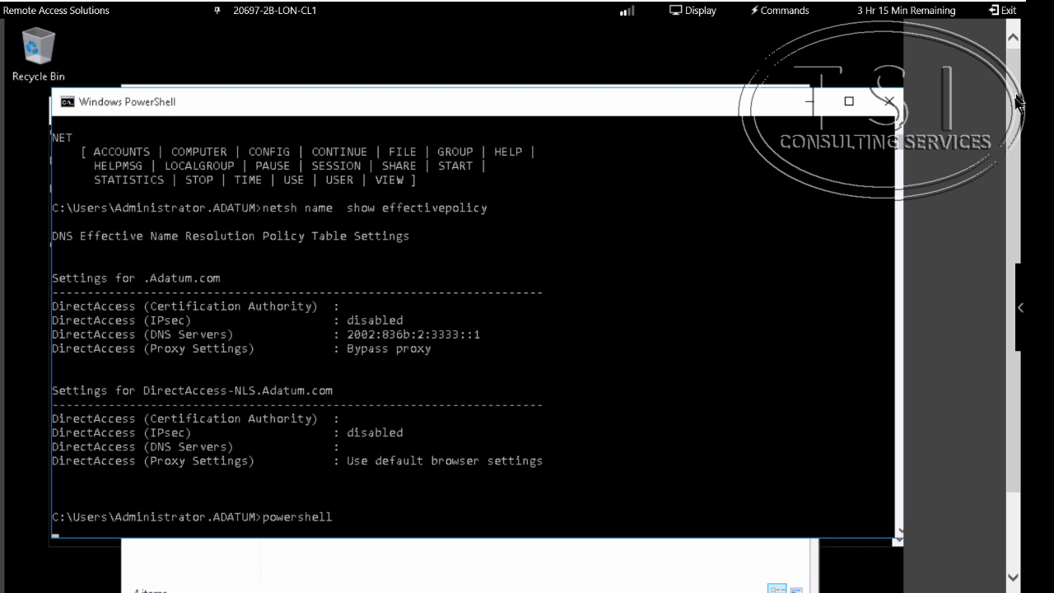
Step: Minimise PowerShell, close the labFiles folder, and close Notepad without saving the note
left_click(812, 102)
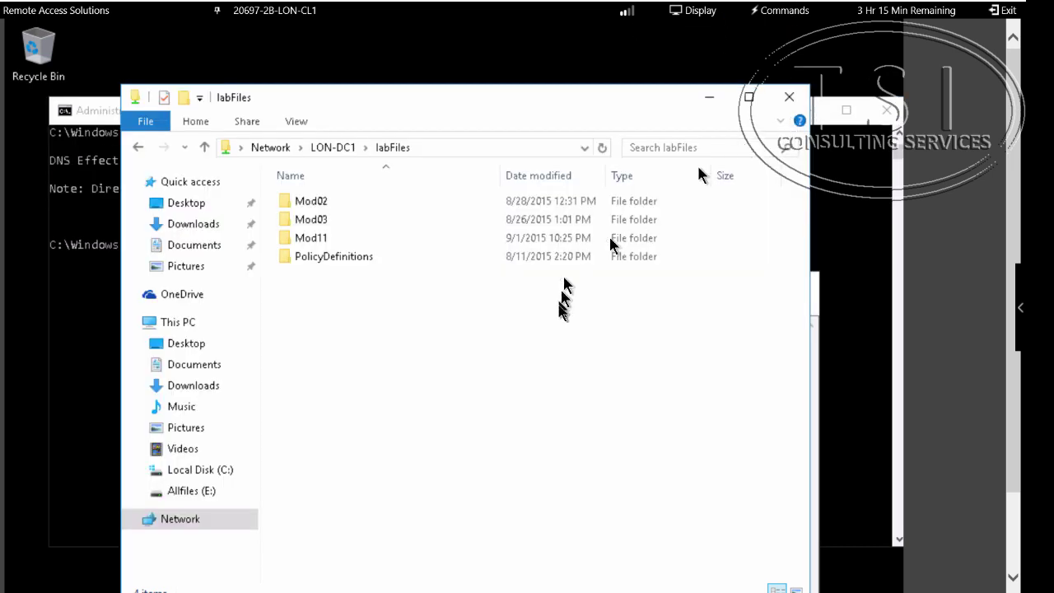
left_click(789, 98)
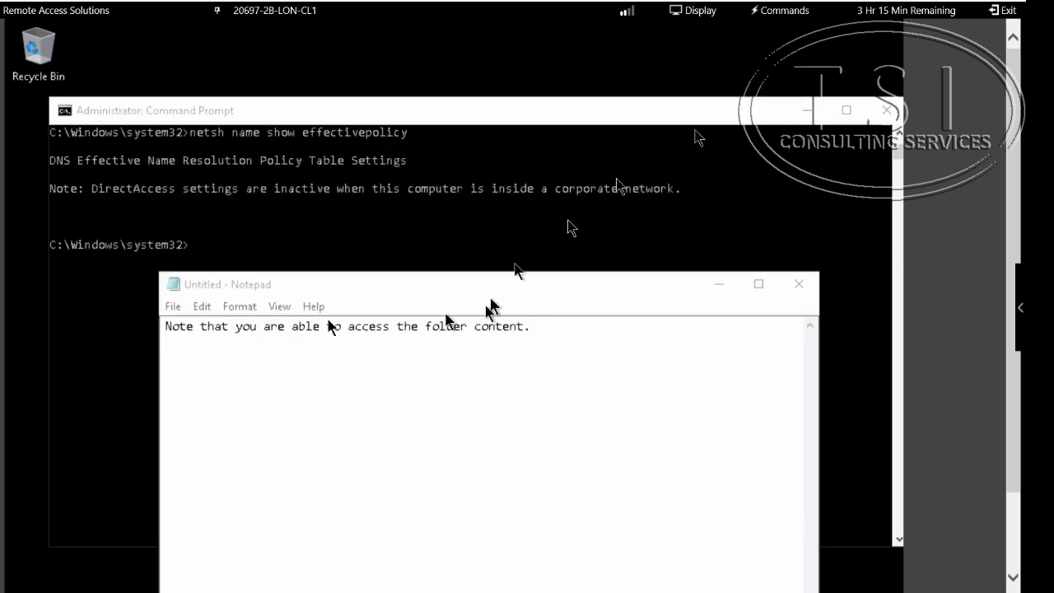
left_click(797, 286)
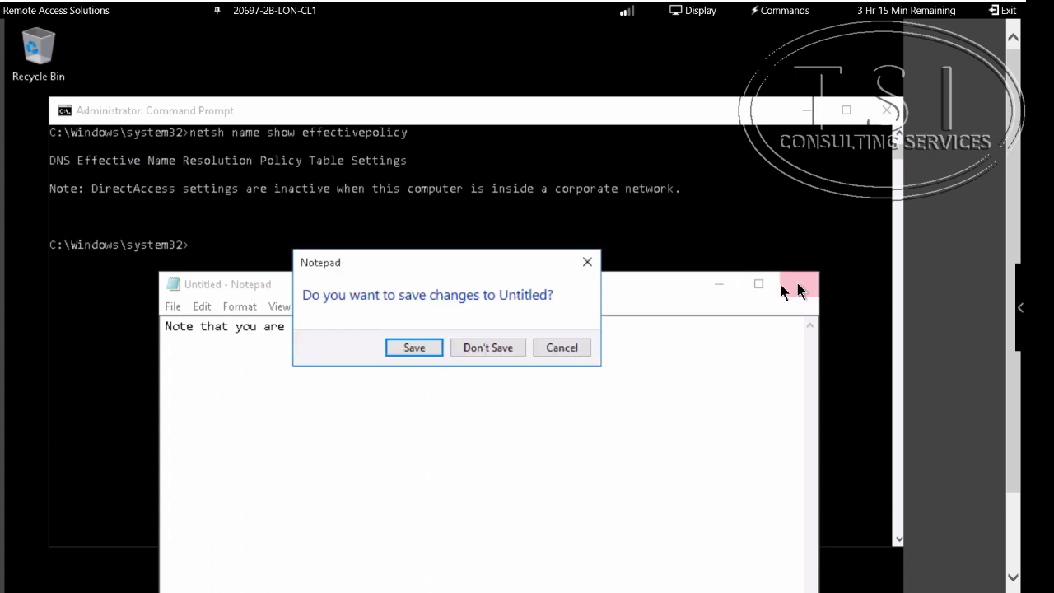
left_click(504, 350)
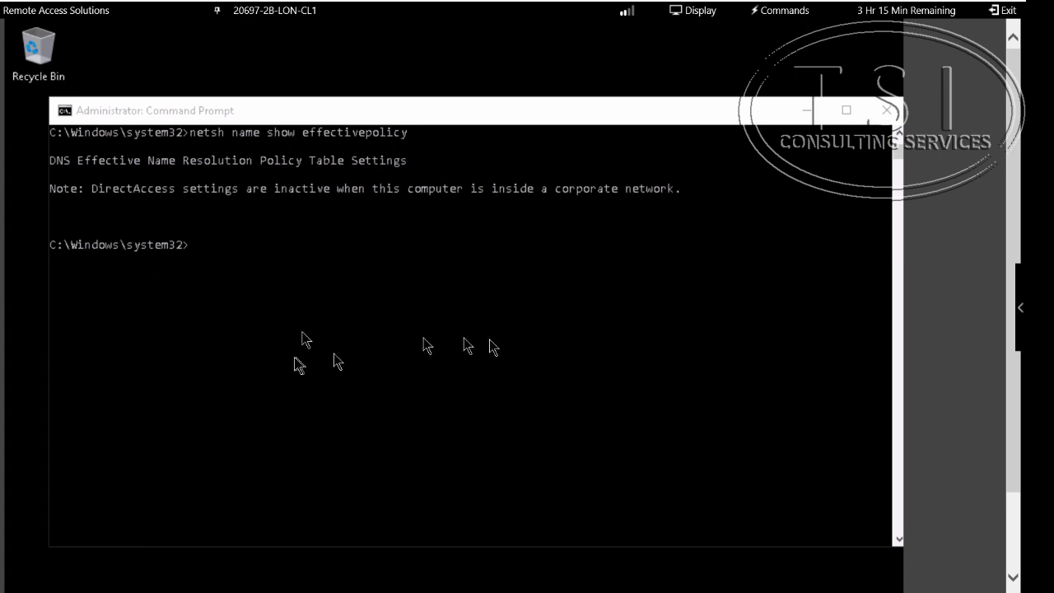
Step: Restore the PowerShell session holding the Get-DAClientExperienceConfiguration command
left_click(295, 260)
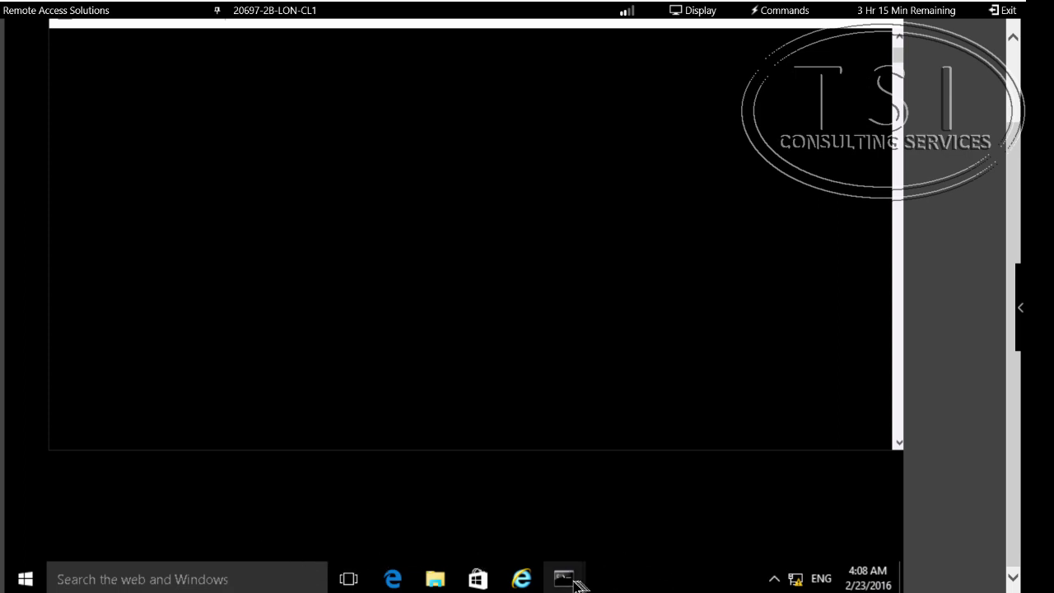
mouse_move(576, 578)
left_click(617, 509)
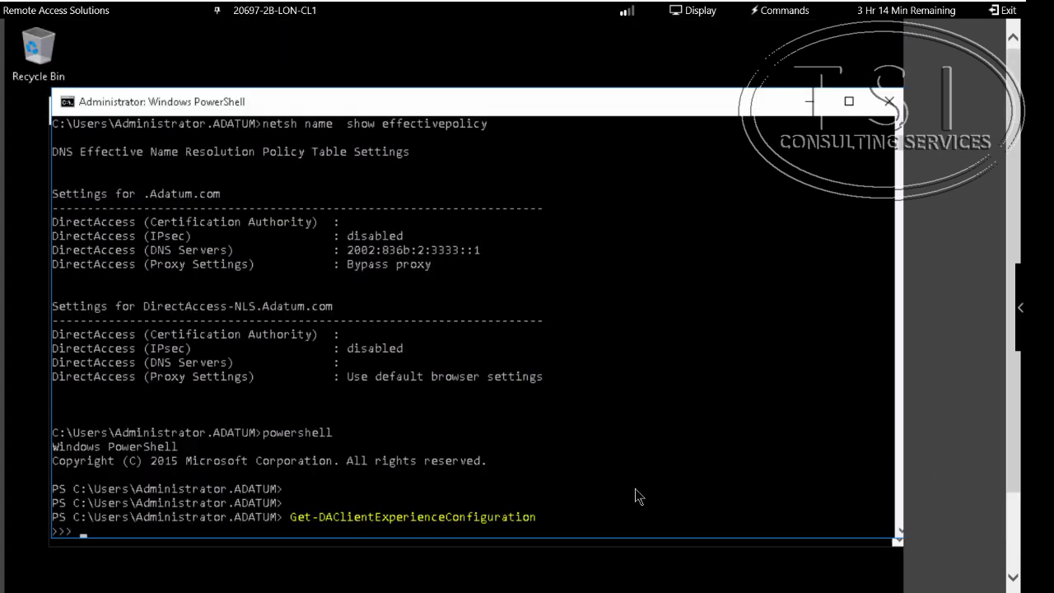
Step: Paste, correct and run Get-DAClientExperienceConfiguration, showing FriendlyName Windows 10 Workplace Connection
left_click(638, 491)
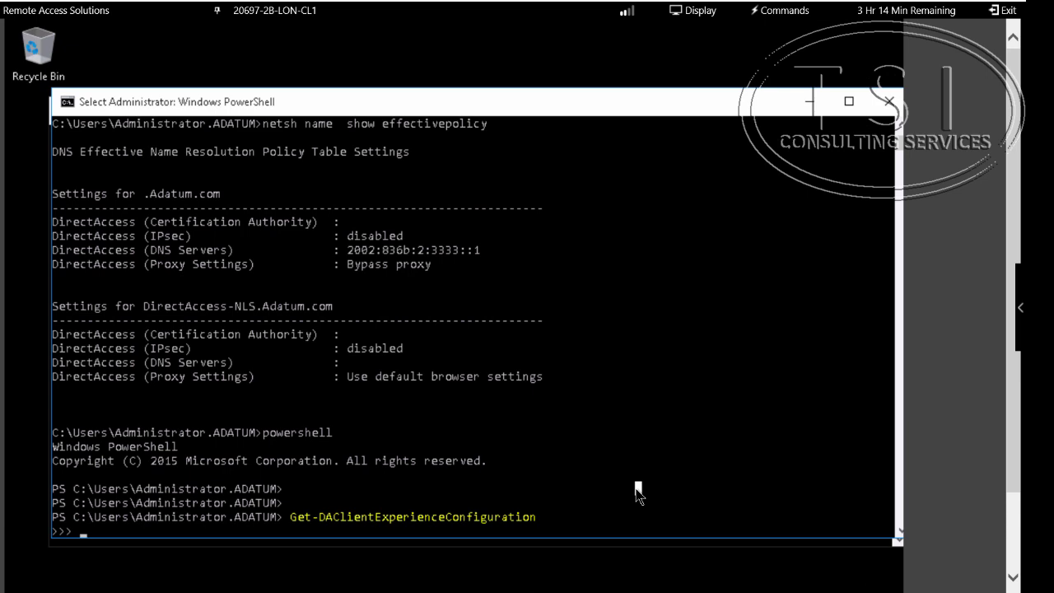
key("Return")
key("Return")
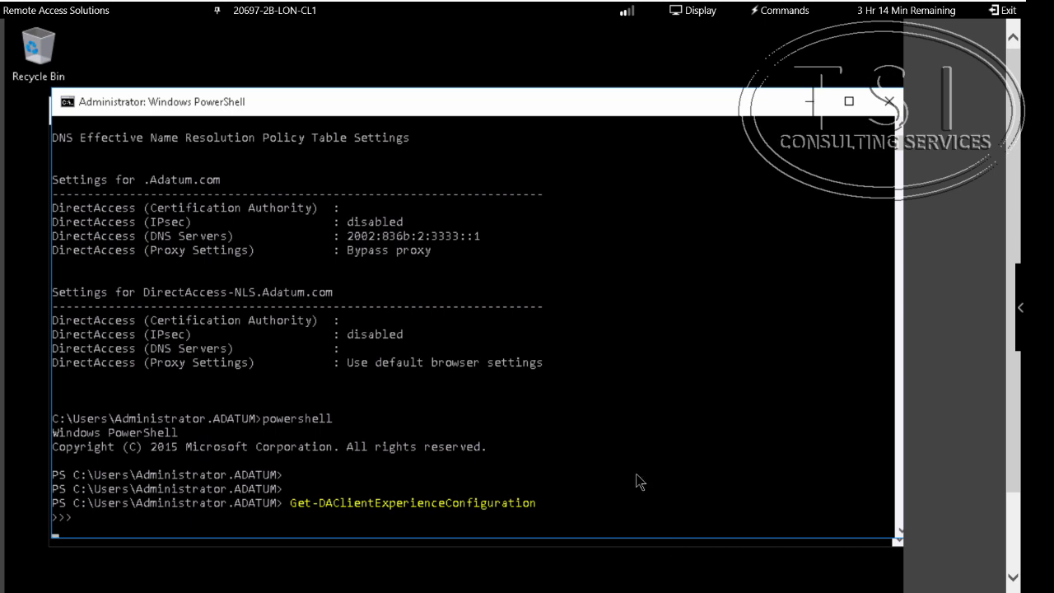
right_click(411, 515)
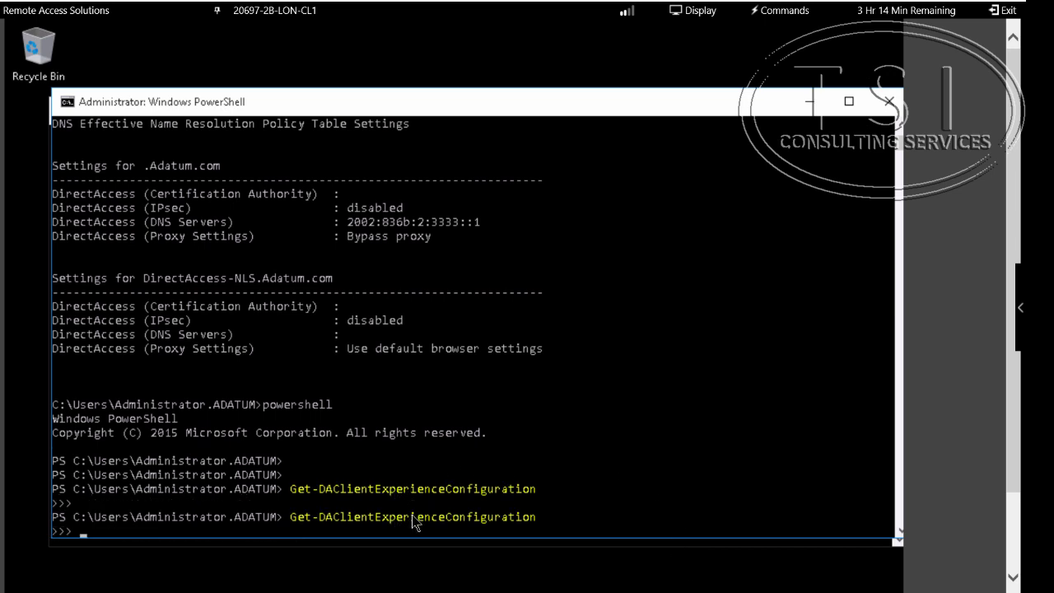
key("BackSpace")
key("BackSpace")
key("BackSpace")
type("on")
key("Return")
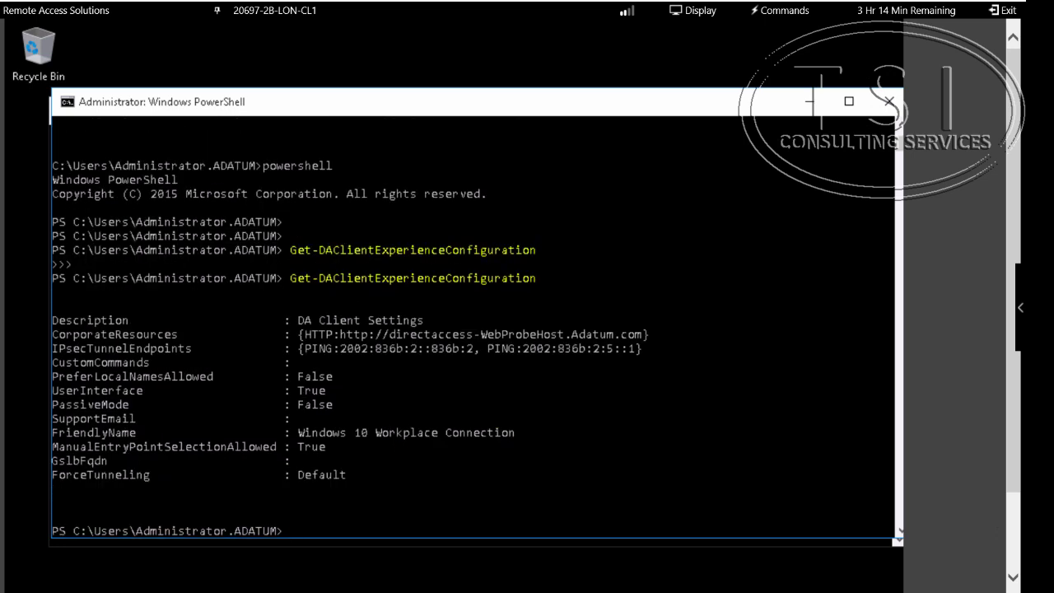
scroll(476, 312, "down", 5)
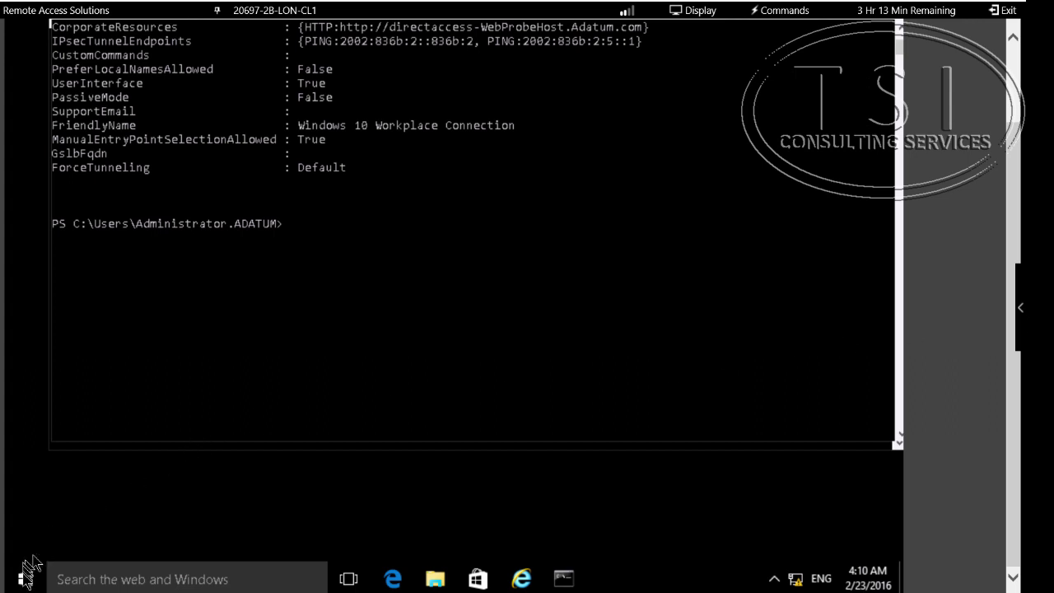
left_click(24, 579)
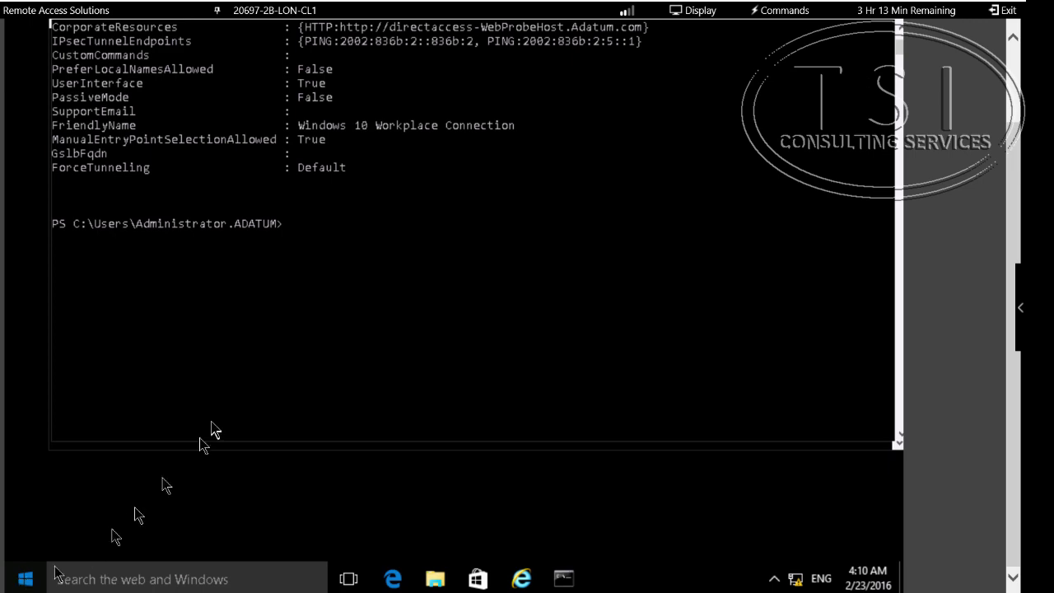
scroll(235, 412, "up", 2)
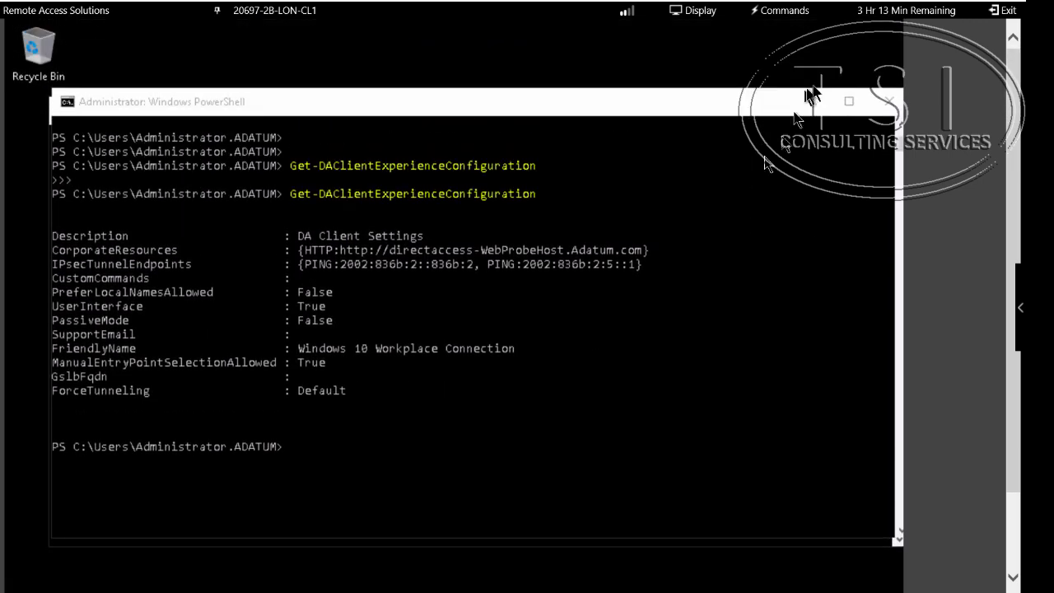
Step: Open the DirectAccess page under Network & Internet in Settings, showing Windows 10 Workplace Connection
left_click(809, 100)
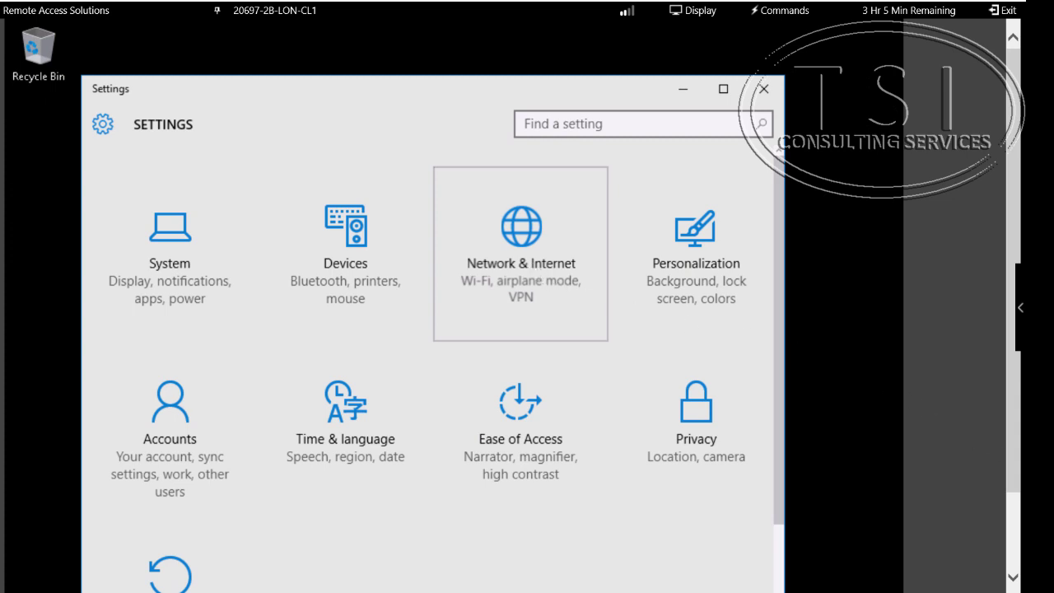
left_click(520, 313)
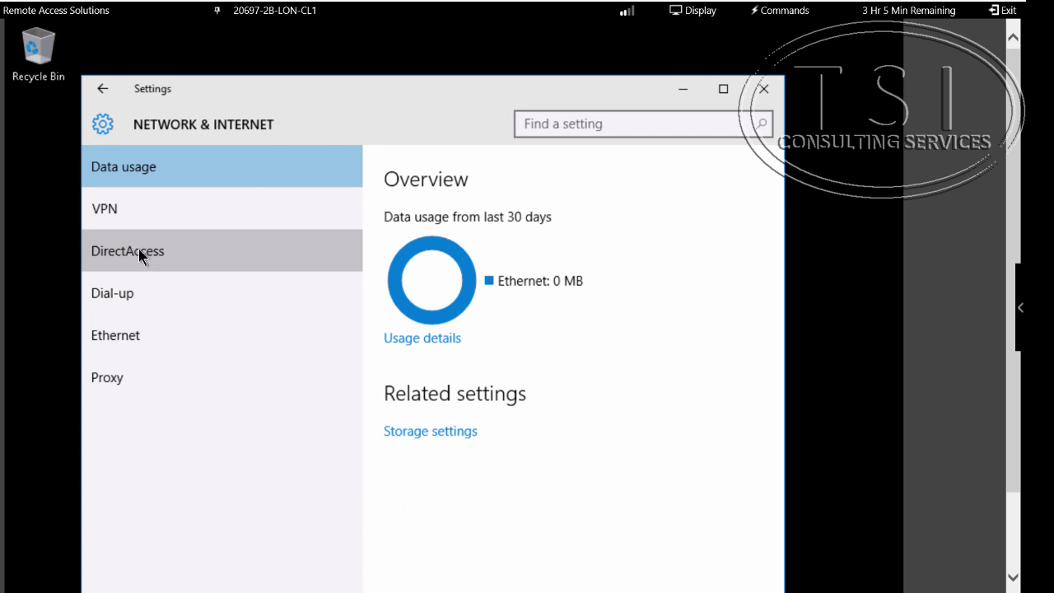
left_click(128, 250)
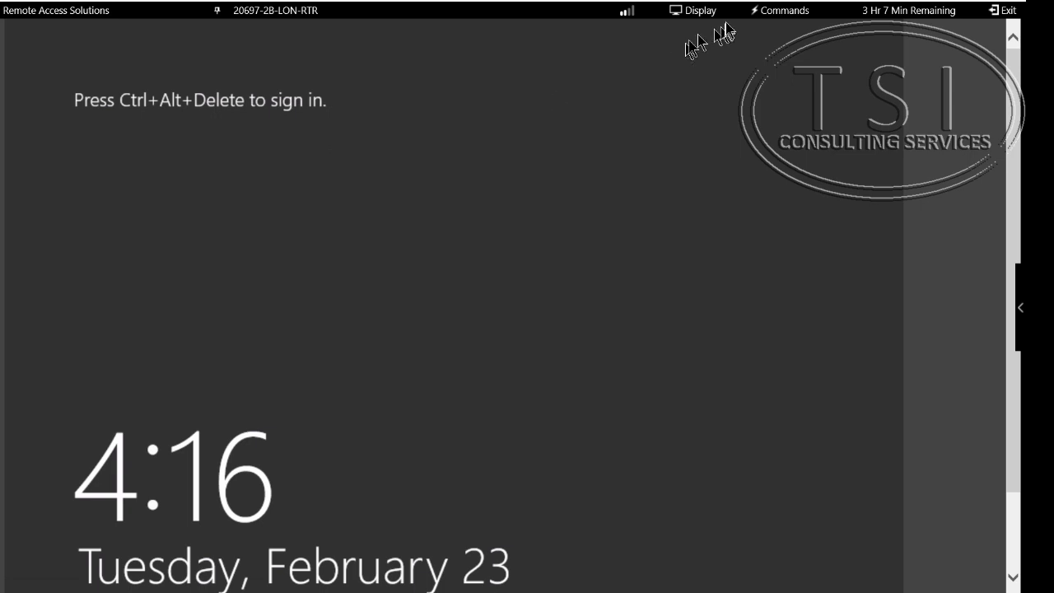
Step: Sign in to LON-RTR as Administrator with Ctrl+Alt+Delete and the account password
left_click(778, 10)
left_click(774, 30)
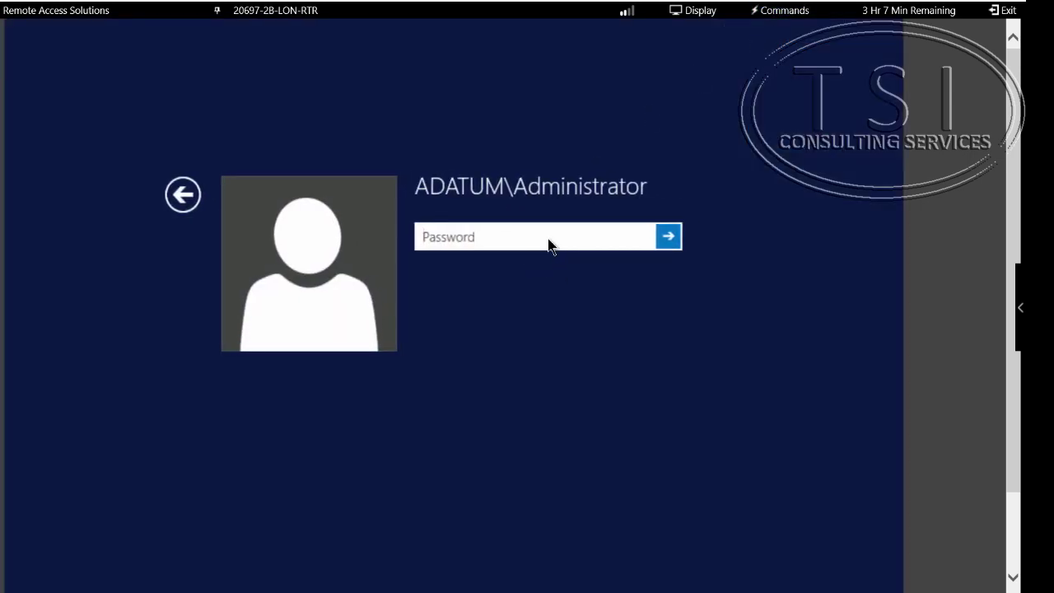
type("Pa$$w0rd")
key("Return")
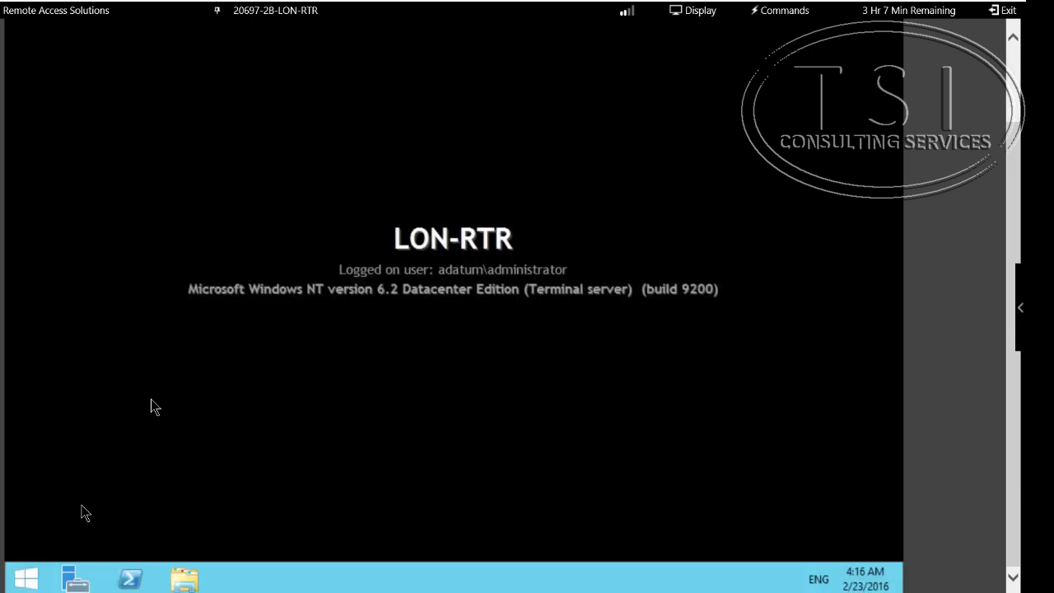
Step: Start Server Manager and launch Remote Access Management from its Tools menu
left_click(93, 567)
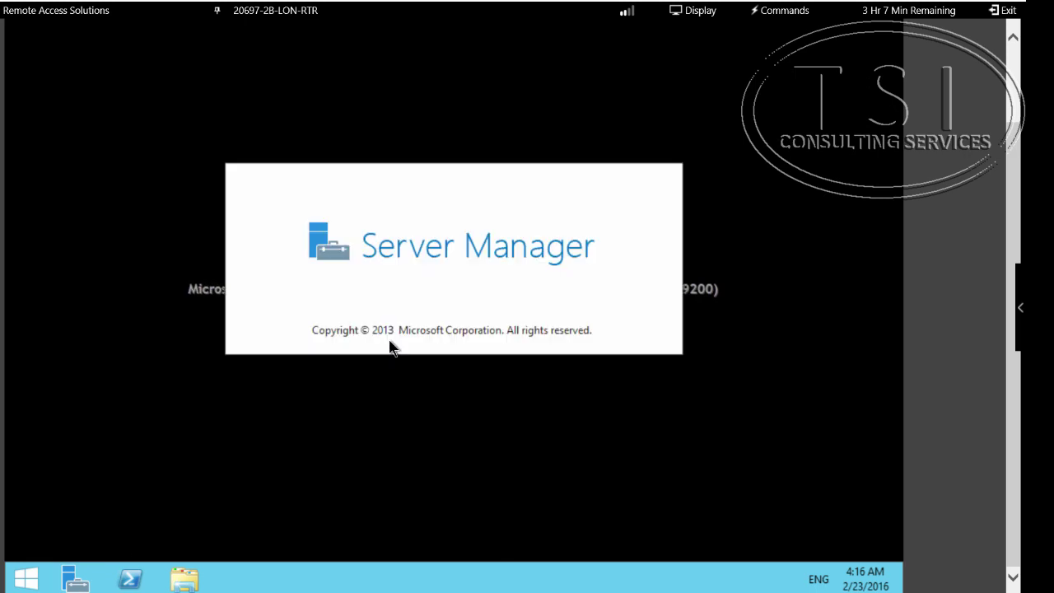
left_click(276, 11)
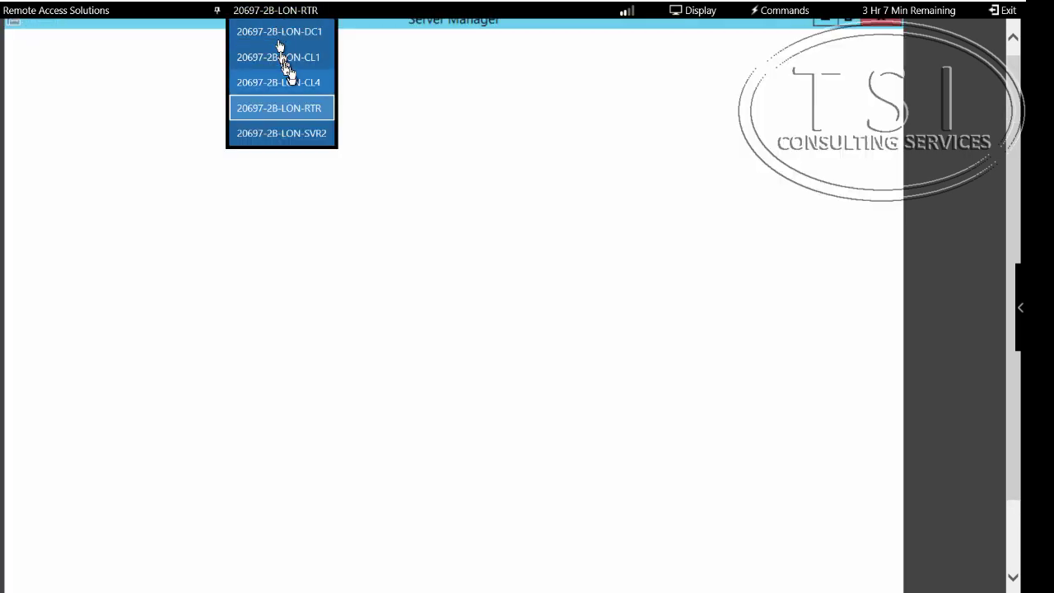
left_click(676, 63)
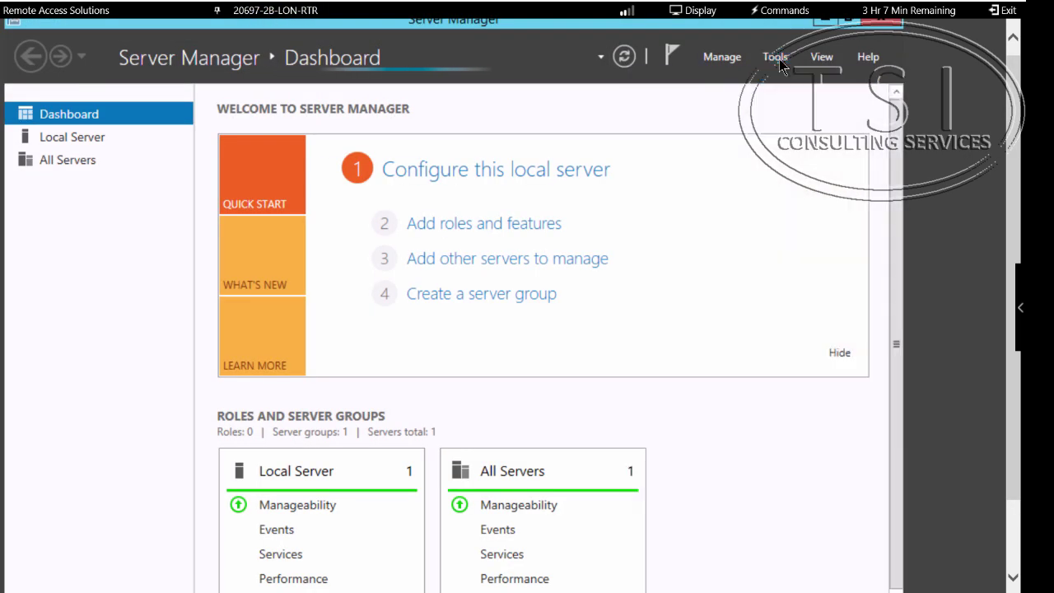
left_click(778, 58)
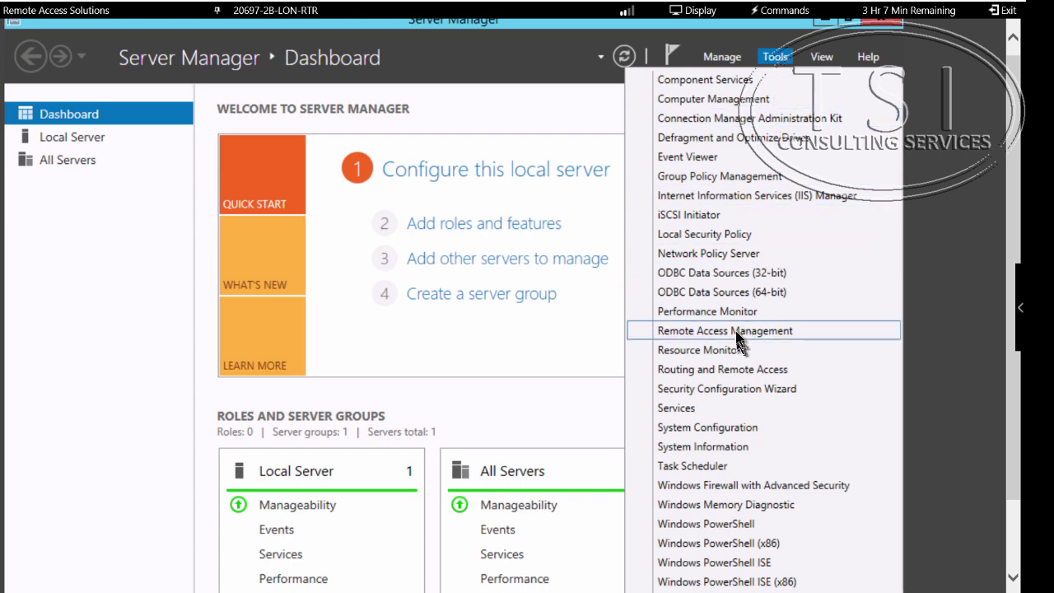
left_click(735, 330)
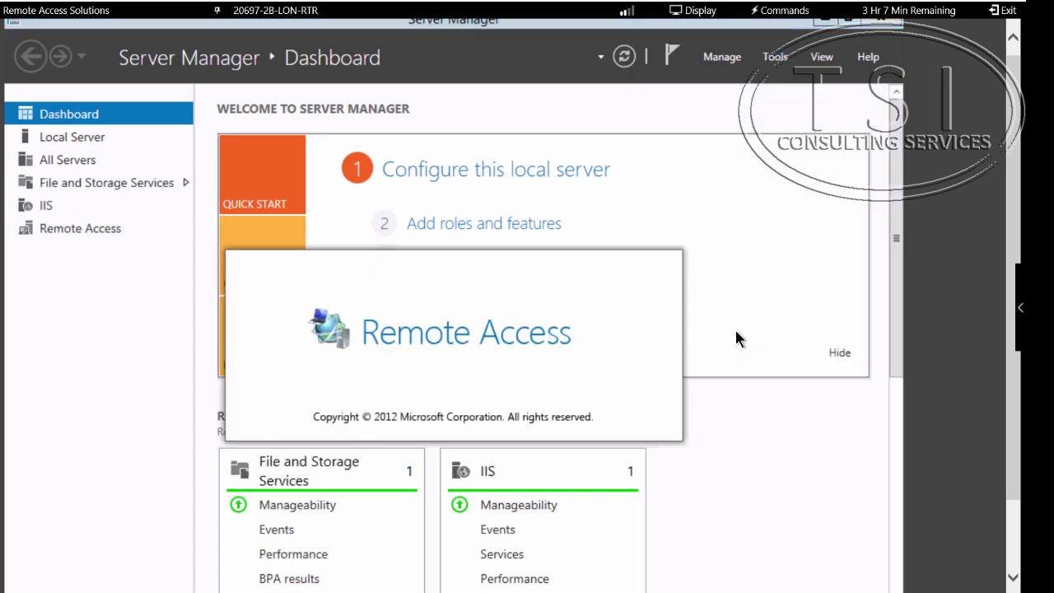
left_click(262, 11)
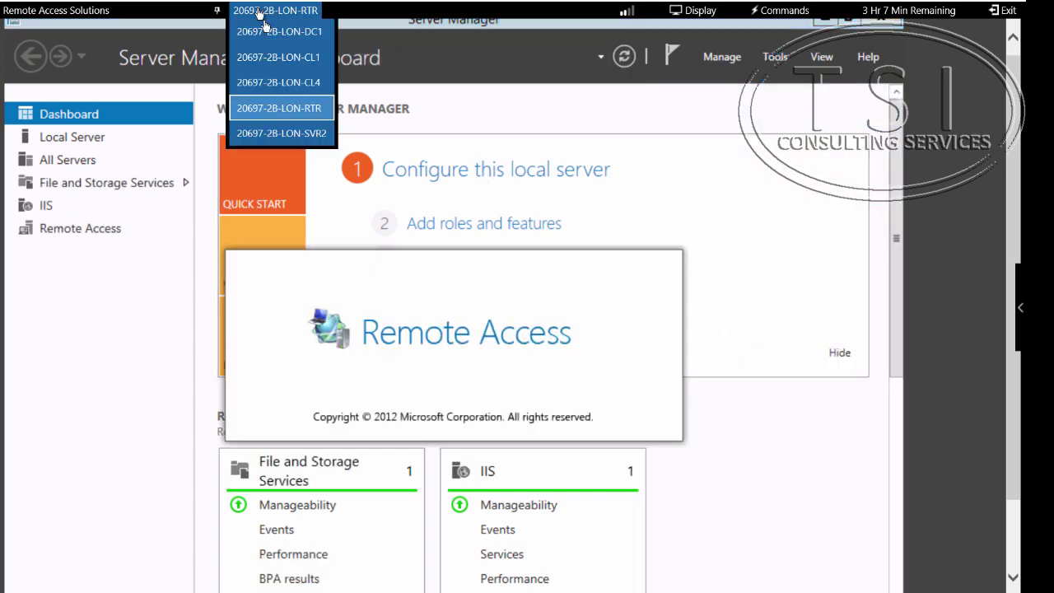
left_click(278, 58)
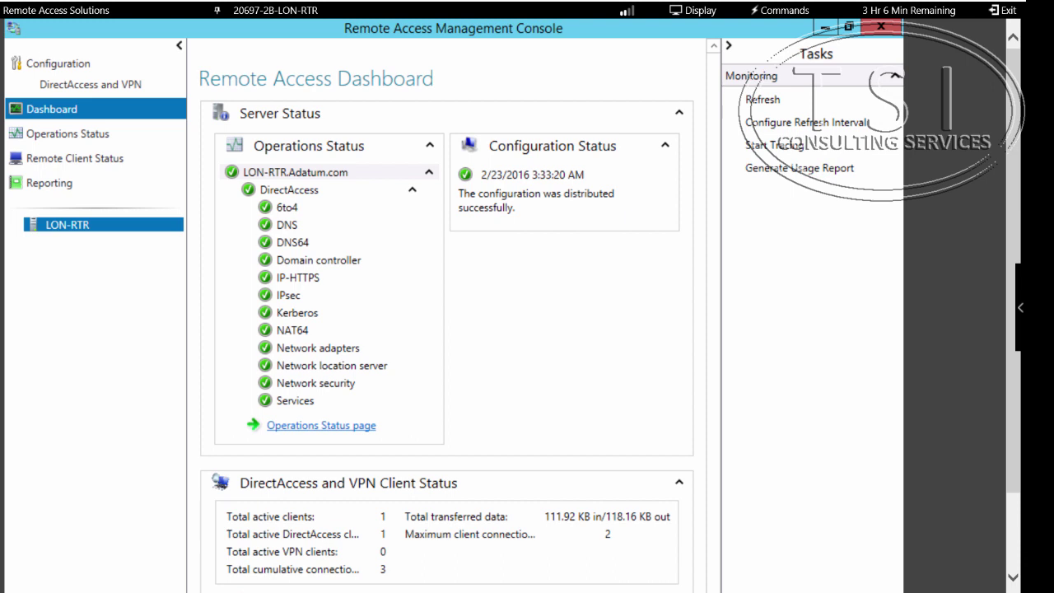
Step: Check Remote Client Status shows LON-CL1 connected over IPHttps, then switch to 20697-2B-LON-CL1
left_click(75, 158)
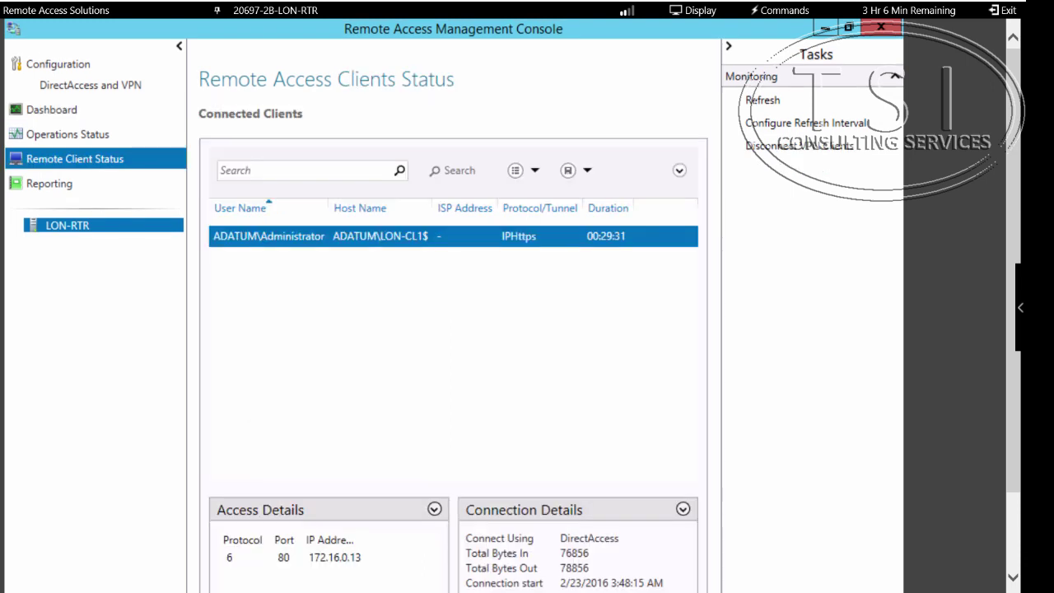
scroll(670, 447, "down", 1)
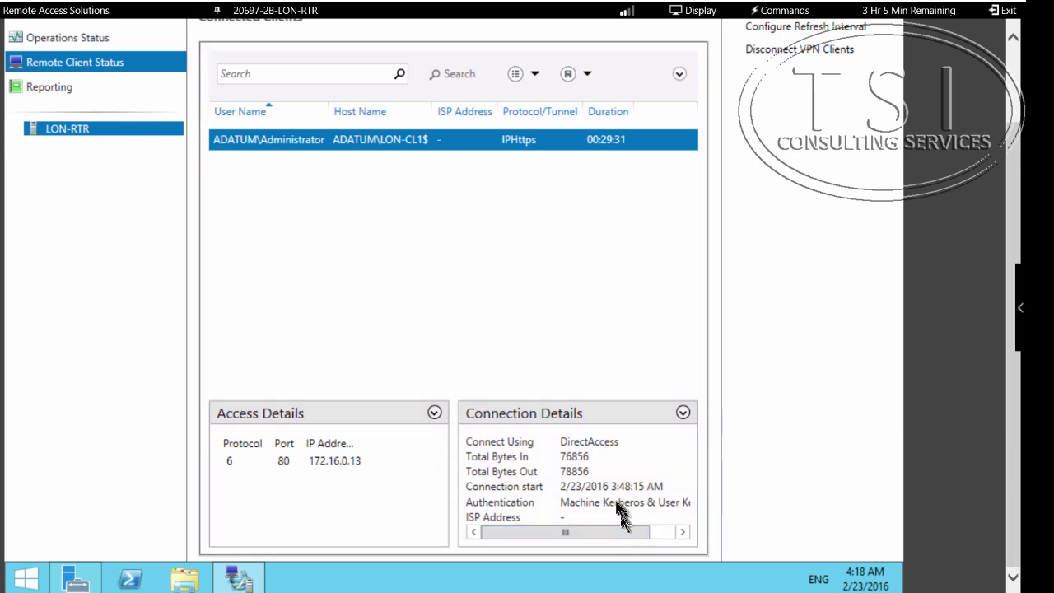
scroll(615, 498, "up", 1)
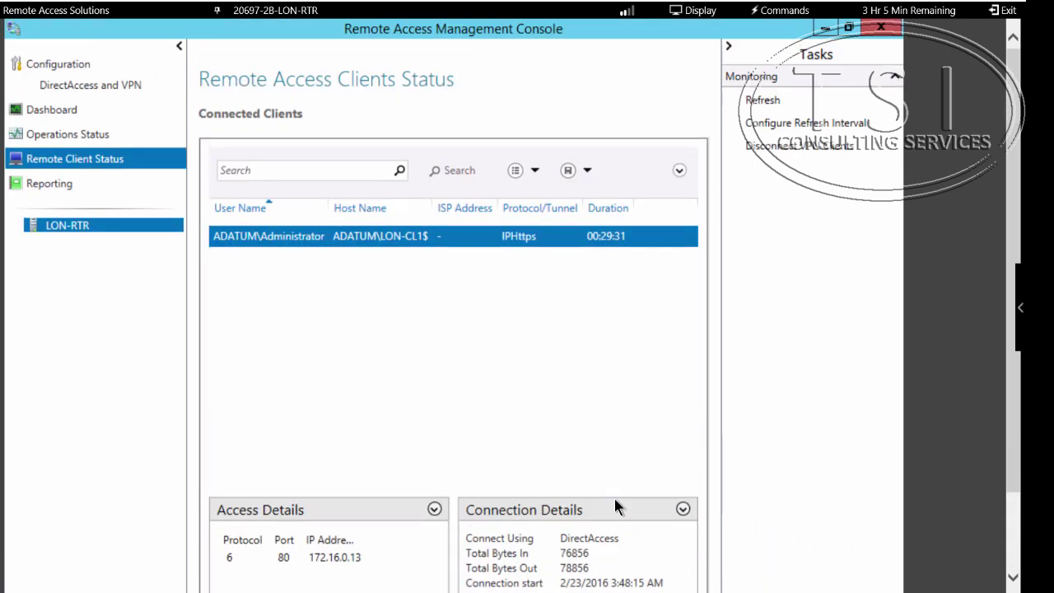
scroll(615, 498, "down", 1)
left_click(683, 413)
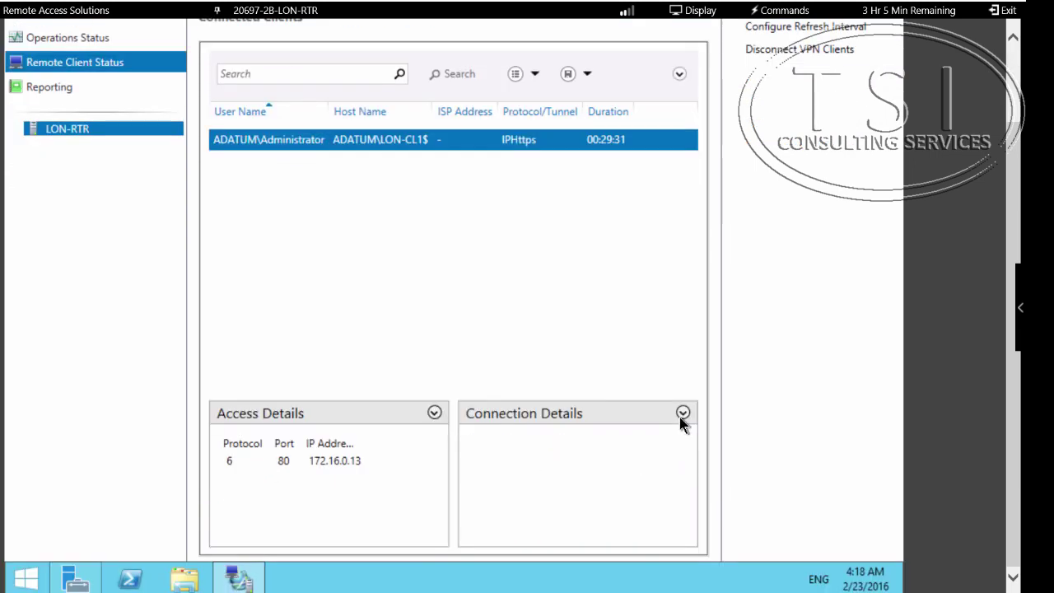
scroll(429, 425, "up", 1)
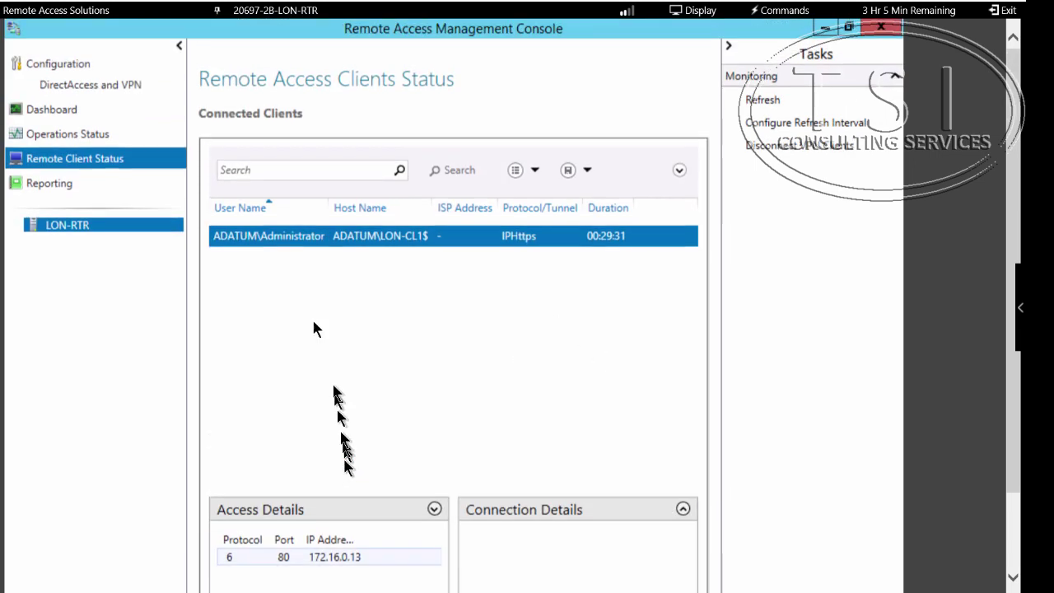
left_click(303, 11)
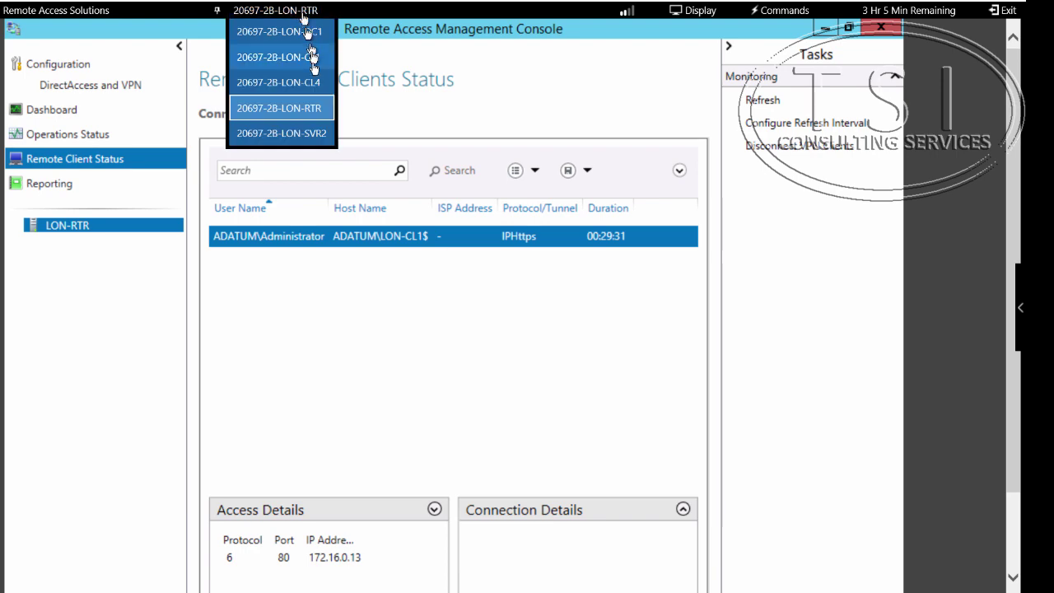
left_click(306, 53)
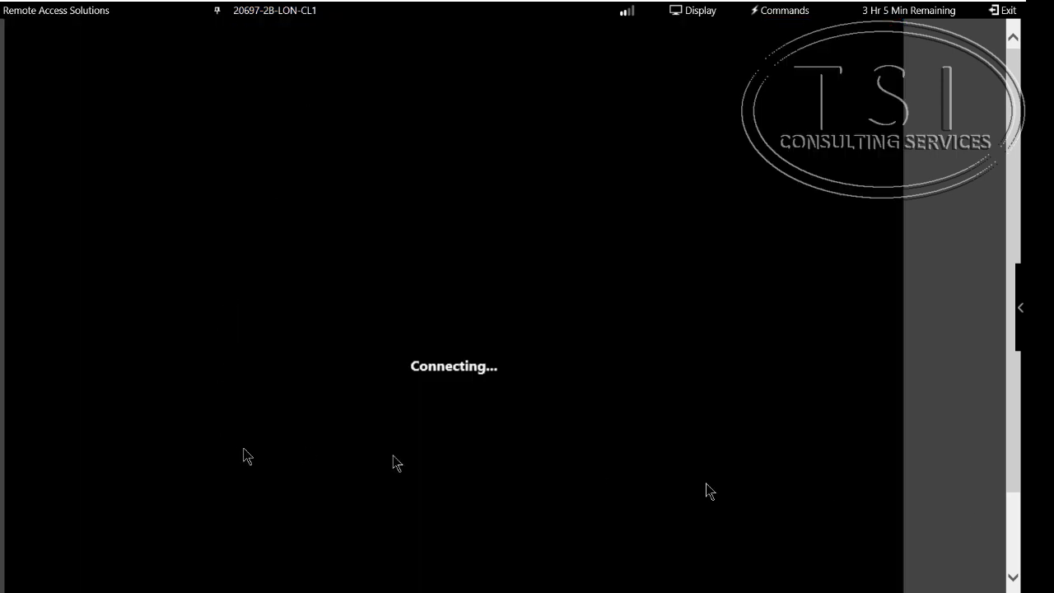